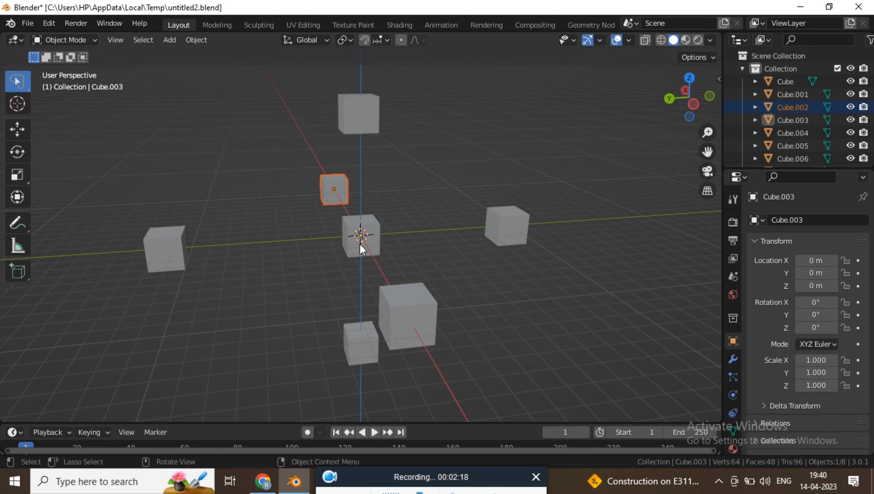
- Delete Cube.003 and the original centre Cube, then orbit around the six remaining cubes
left_click(379, 230)
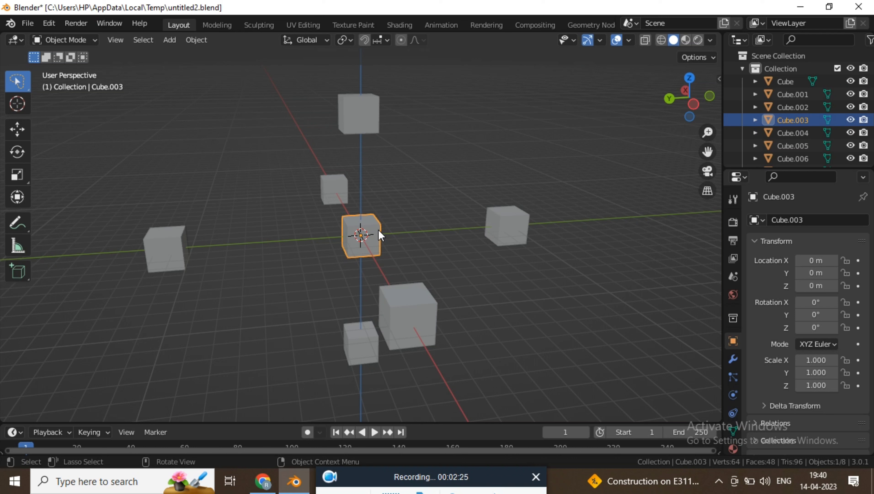
key("x")
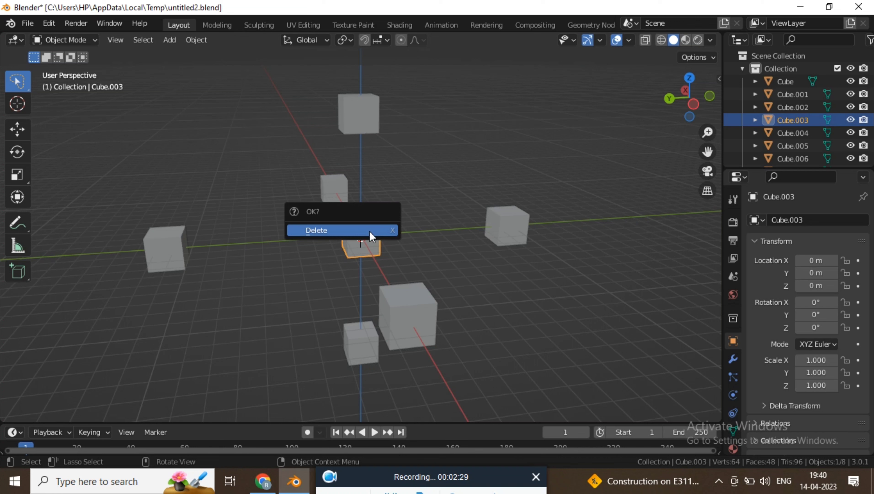
left_click(369, 231)
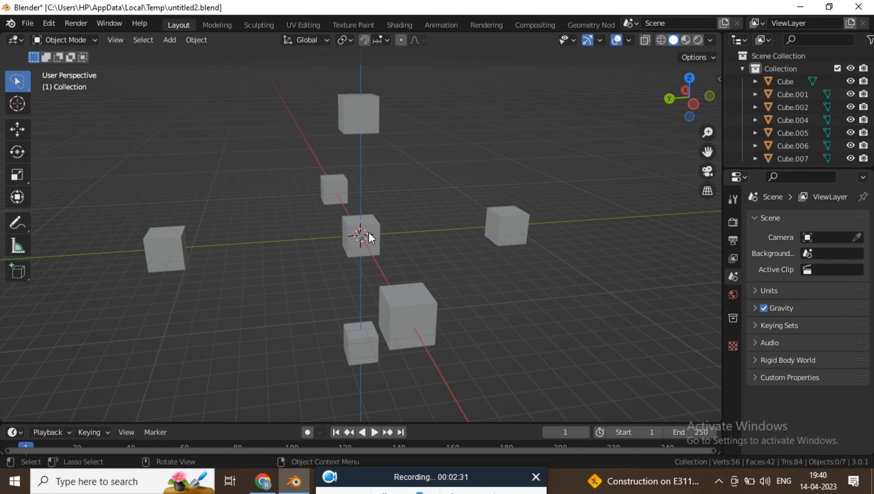
left_click(377, 223)
key("x")
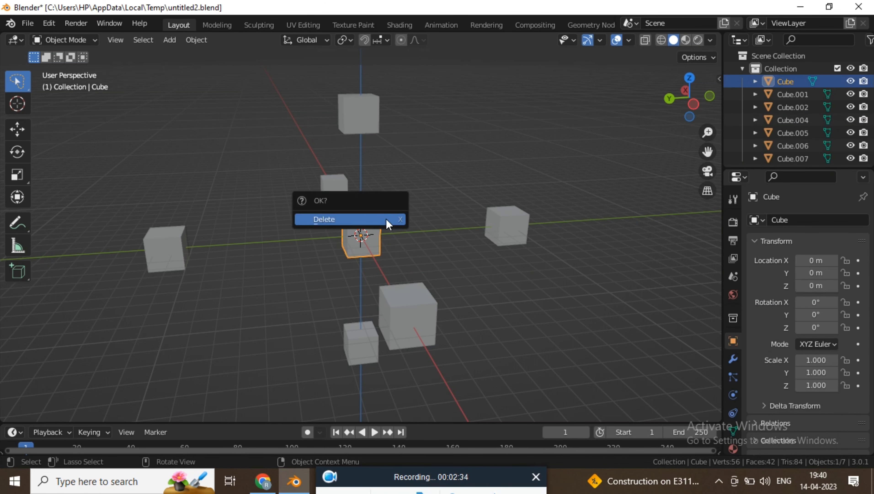
left_click(363, 224)
middle_click_drag(363, 225, 284, 246)
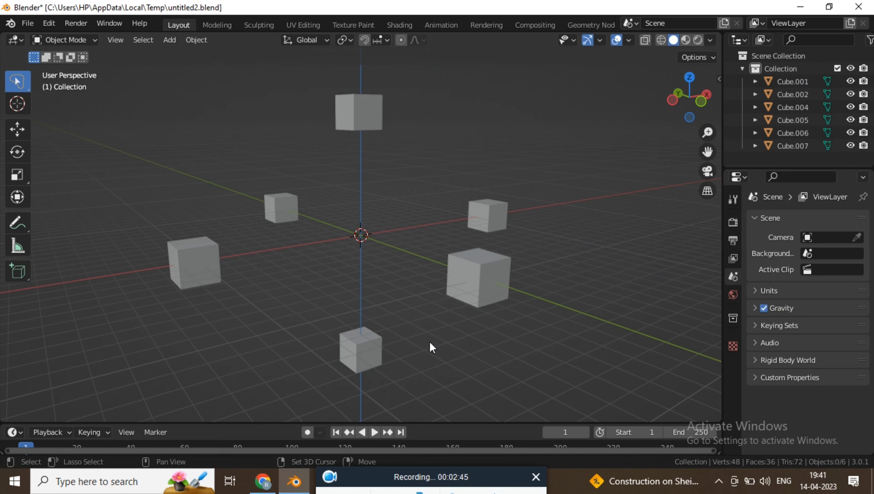
- Add a new cube at the origin and scale it uniformly to 3.372
key("shift+a")
mouse_move(395, 206)
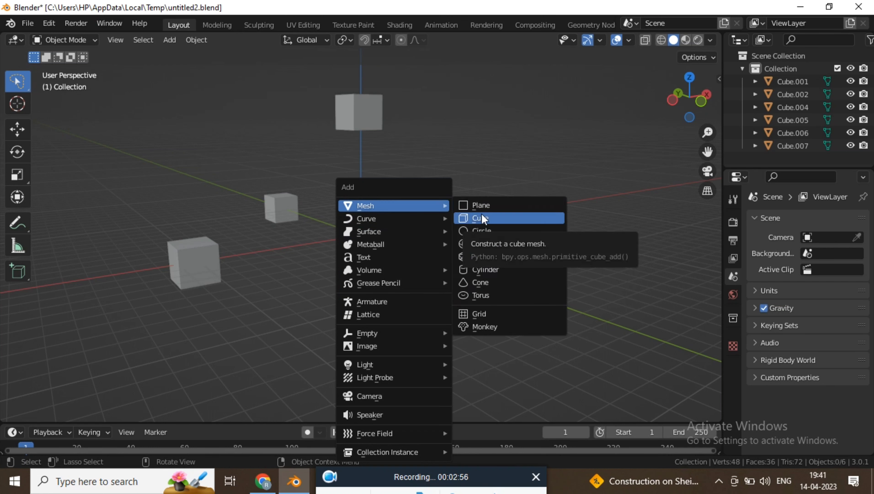
left_click(482, 217)
middle_click_drag(387, 231, 366, 234)
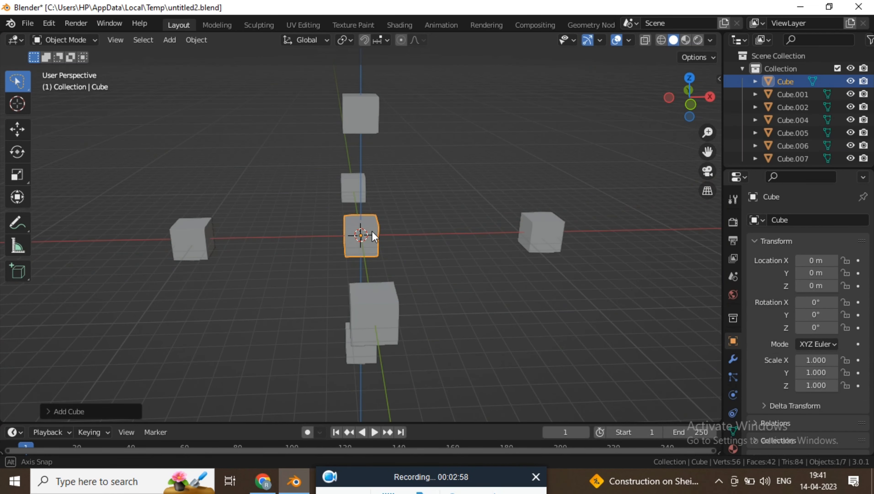
key("s")
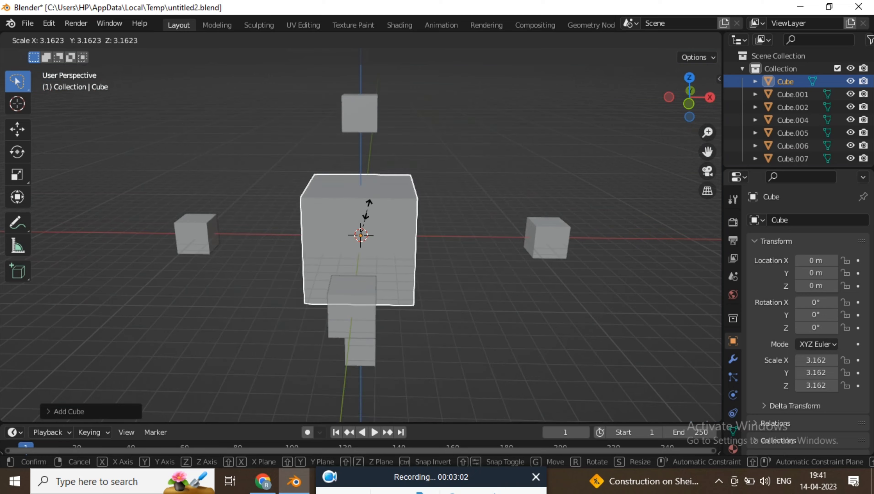
left_click(426, 203)
mouse_move(426, 203)
middle_mouse_down()
mouse_move(455, 211)
mouse_move(432, 189)
mouse_move(351, 201)
mouse_move(370, 218)
mouse_move(361, 186)
middle_mouse_up()
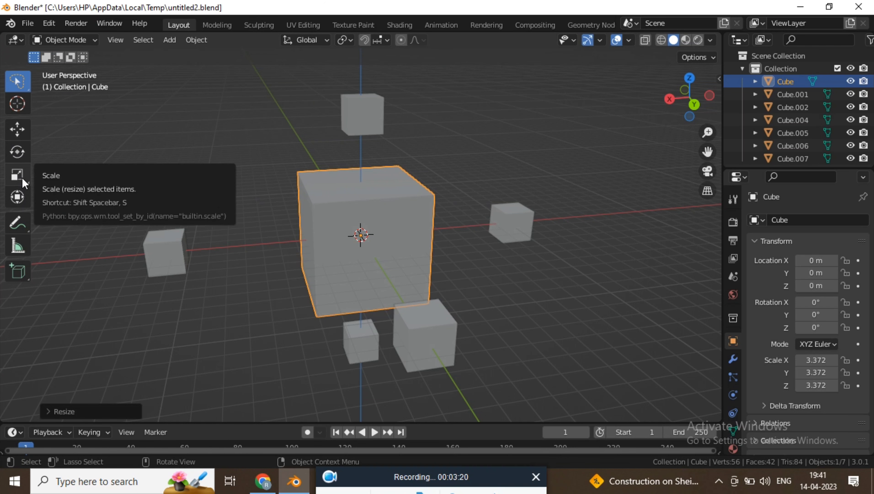
mouse_move(363, 251)
middle_mouse_down()
mouse_move(286, 242)
mouse_move(355, 238)
middle_mouse_up()
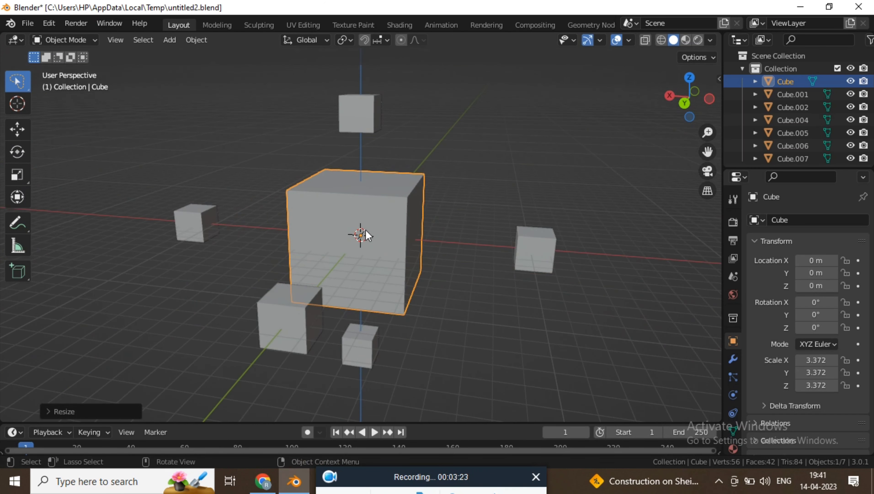
- Place the 3D cursor with the Cursor tool at an empty spot up-left of the big cube
left_click(17, 109)
middle_click_drag(223, 138, 257, 130)
left_click(209, 121)
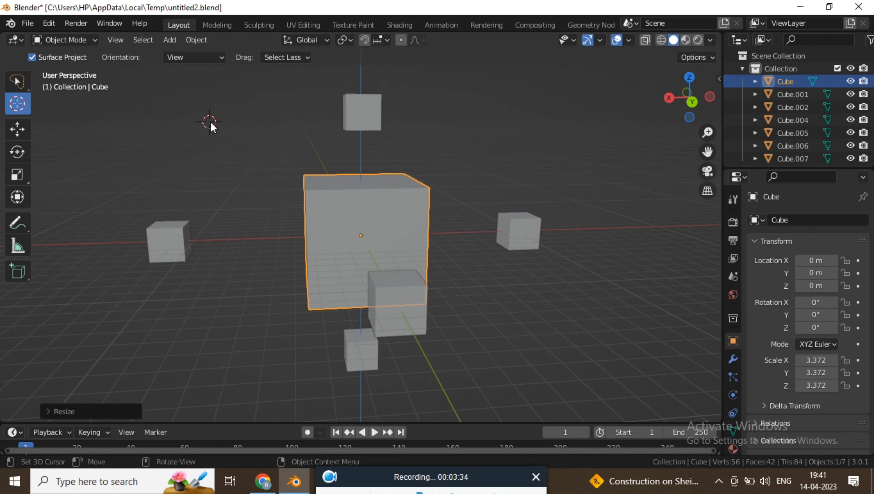
mouse_move(249, 132)
middle_mouse_down()
mouse_move(236, 135)
mouse_move(218, 120)
mouse_move(242, 221)
mouse_move(227, 221)
mouse_move(221, 164)
mouse_move(231, 147)
middle_mouse_up()
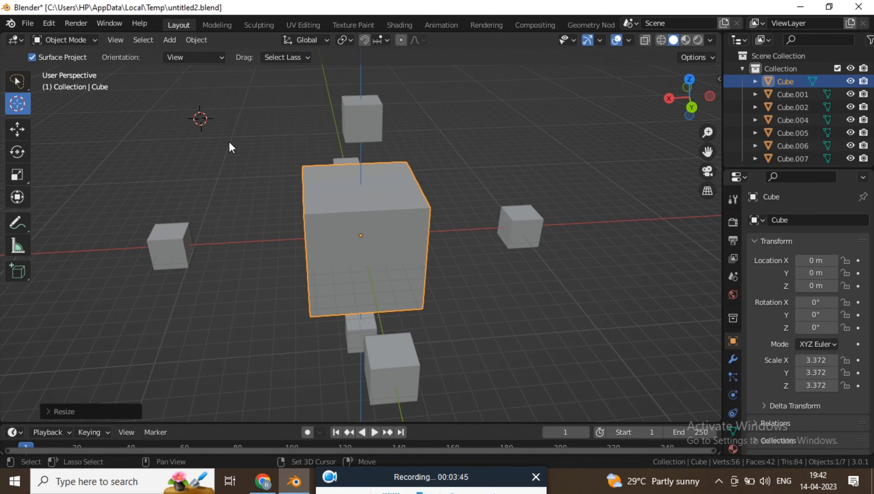
key("shift+a")
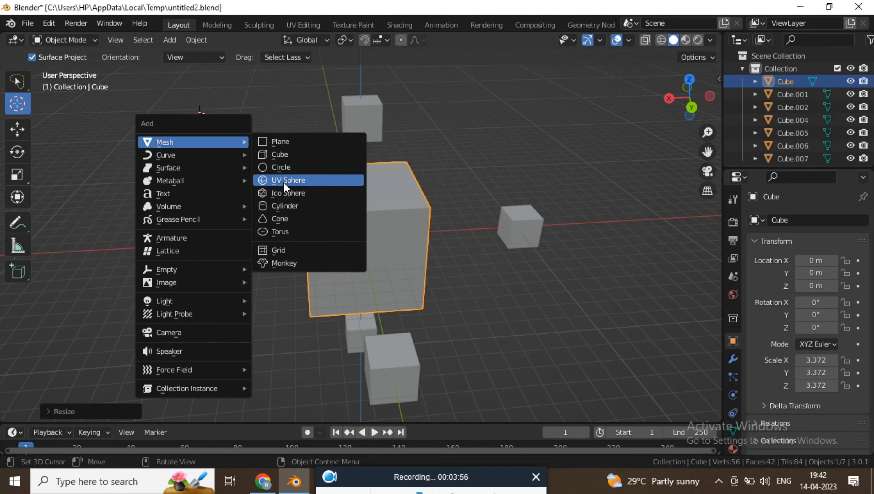
- Add a UV sphere at the 3D cursor beside the big cube
left_click(286, 187)
mouse_move(200, 90)
middle_mouse_down()
mouse_move(174, 107)
mouse_move(241, 102)
mouse_move(229, 418)
mouse_move(244, 424)
middle_mouse_up()
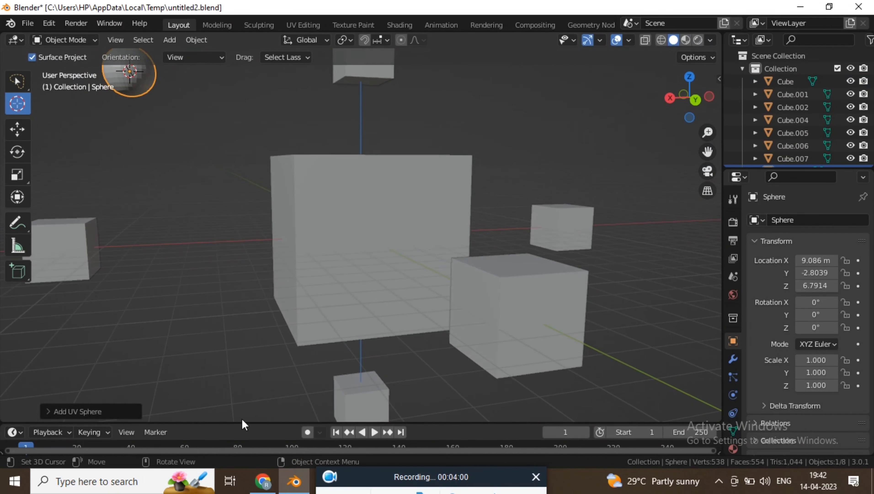
scroll(137, 194, "down", 4)
mouse_move(240, 117)
middle_mouse_down()
mouse_move(263, 147)
mouse_move(273, 201)
mouse_move(221, 197)
middle_mouse_up()
- Move the 3D cursor further left, then add a circle there and delete it
left_click(214, 196)
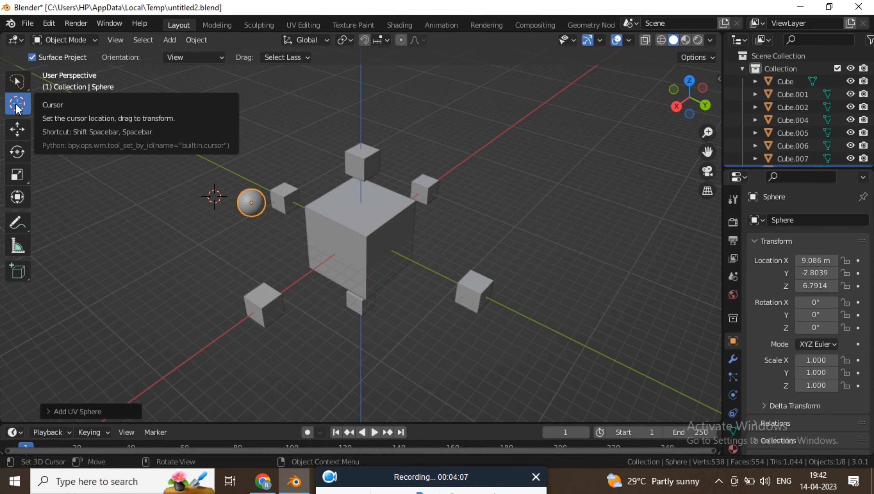
left_click_drag(185, 172, 187, 175)
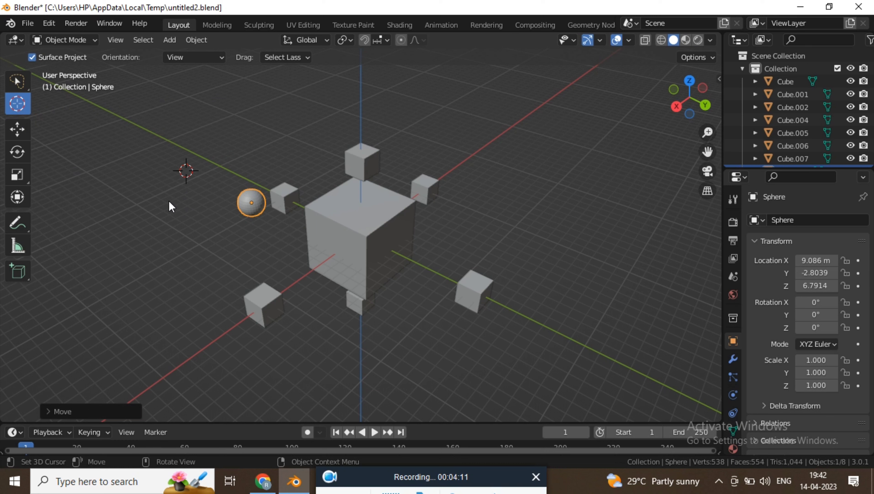
key("shift+a")
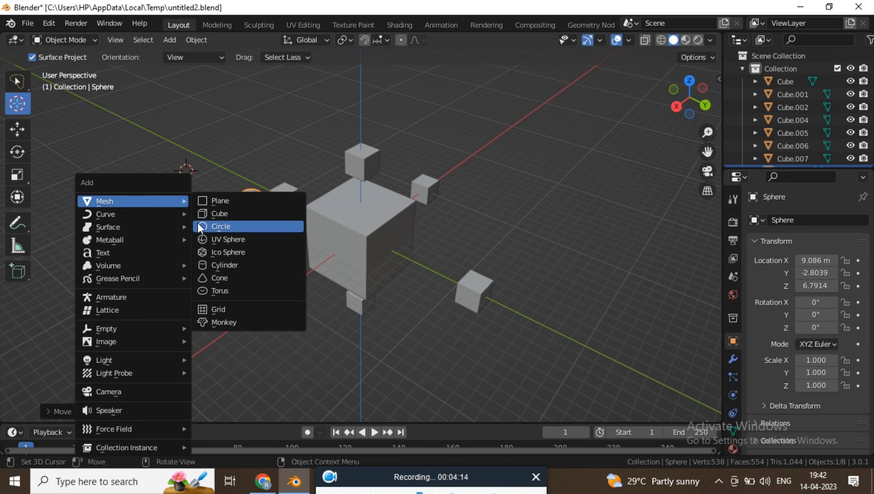
left_click(218, 226)
mouse_move(216, 178)
middle_mouse_down()
mouse_move(197, 194)
mouse_move(157, 178)
middle_mouse_up()
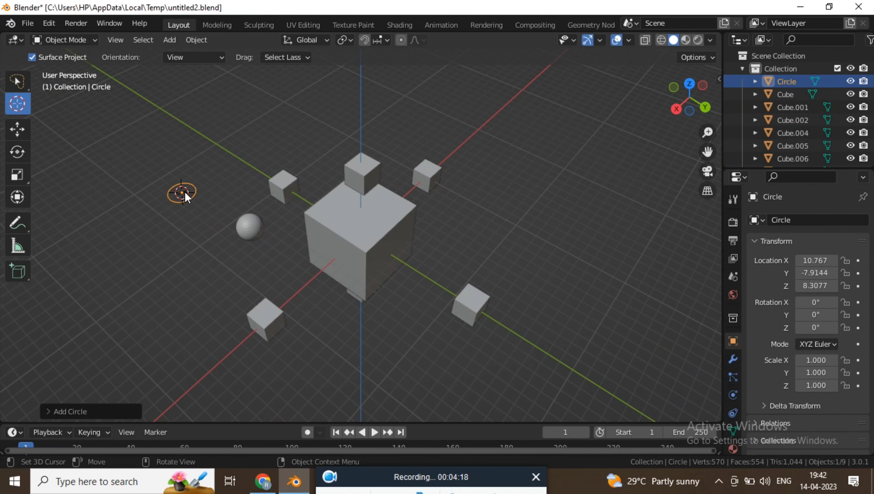
key("Delete")
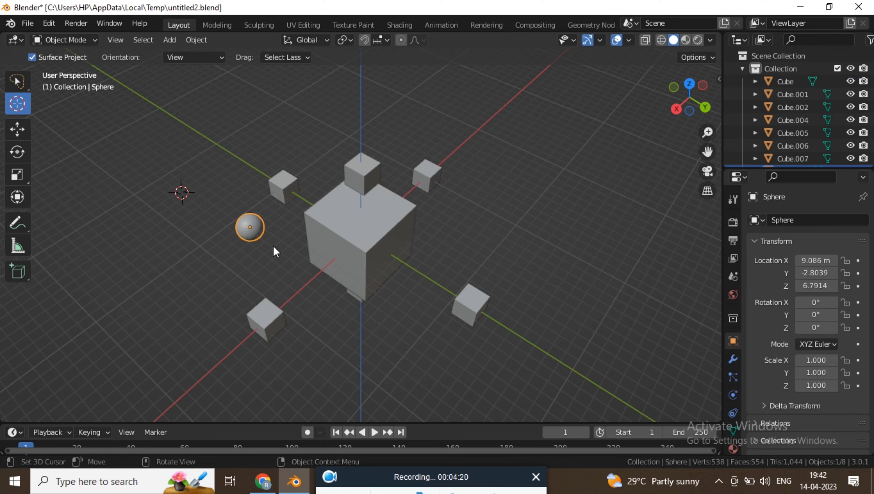
key("shift+a")
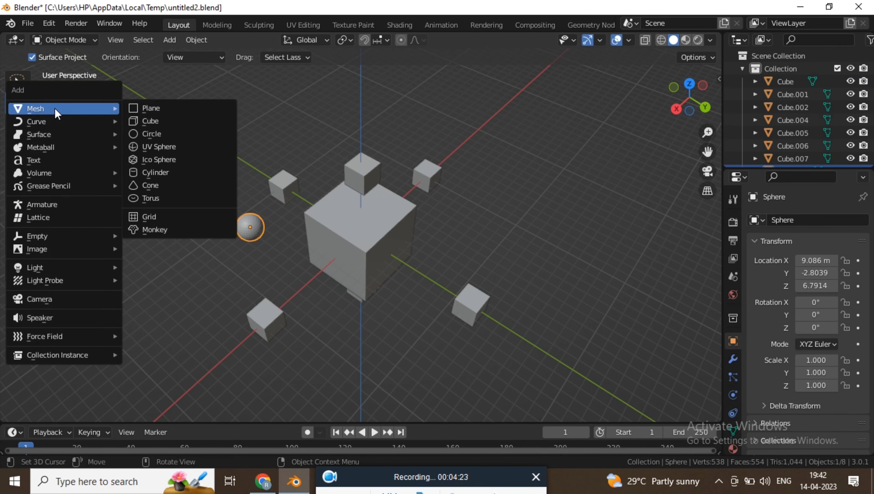
key("Escape")
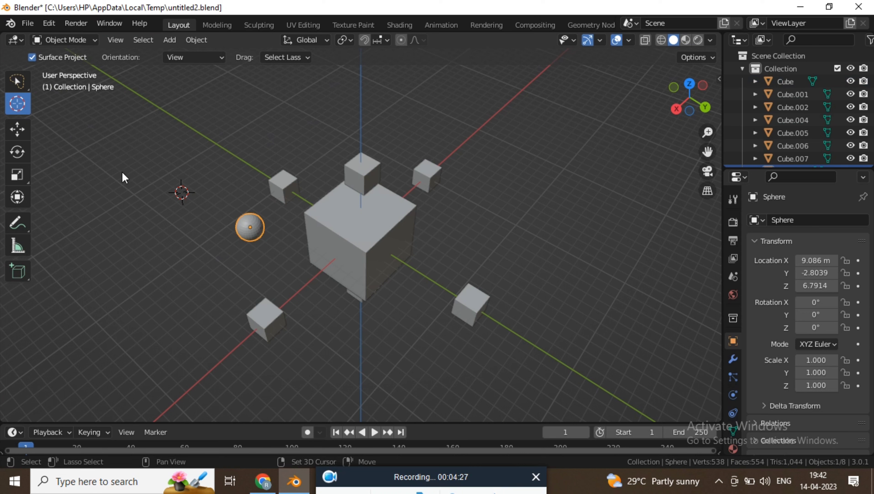
key("shift+a")
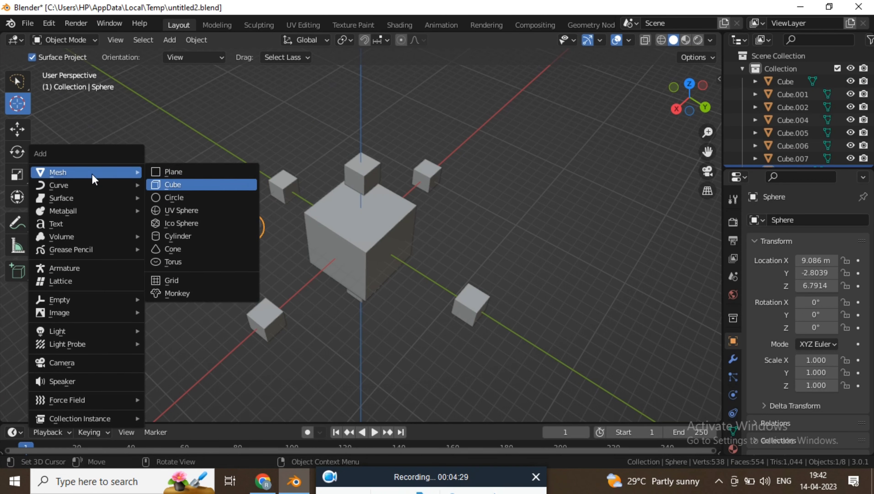
- Add a new small cube, Cube.003, at the 3D cursor
left_click(174, 187)
mouse_move(180, 193)
middle_mouse_down()
mouse_move(185, 181)
mouse_move(265, 144)
mouse_move(216, 131)
mouse_move(203, 145)
mouse_move(234, 126)
middle_mouse_up()
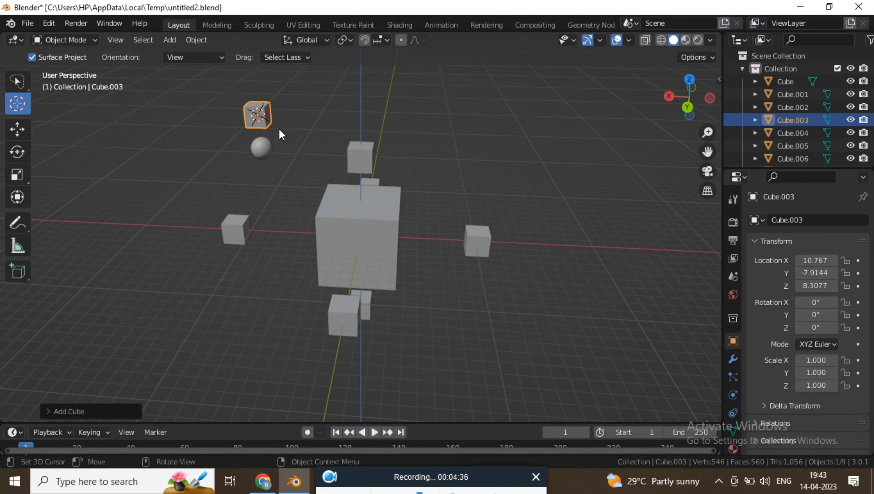
scroll(278, 132, "up", 1)
scroll(242, 98, "up", 1)
scroll(238, 99, "down", 2)
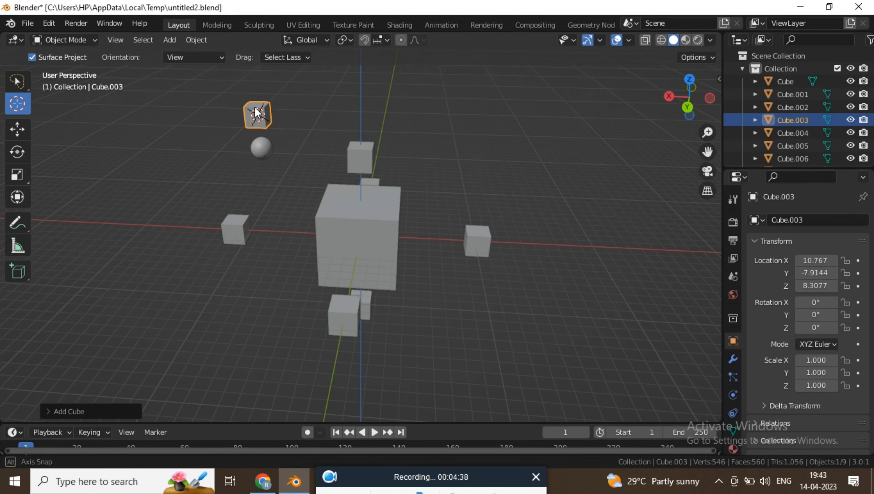
middle_click_drag(255, 107, 244, 108)
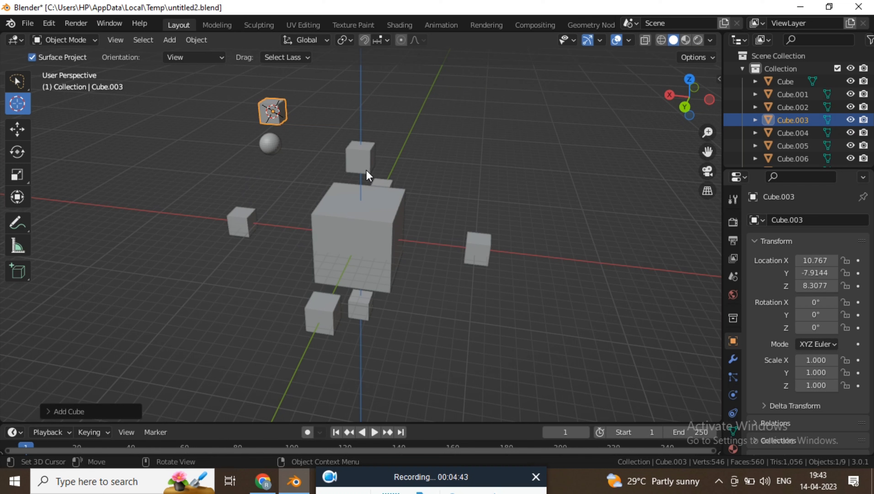
- Move Cube.003 above the sphere to X 10.767, Y -7.9144, Z 8.3077, then deselect it
key("g")
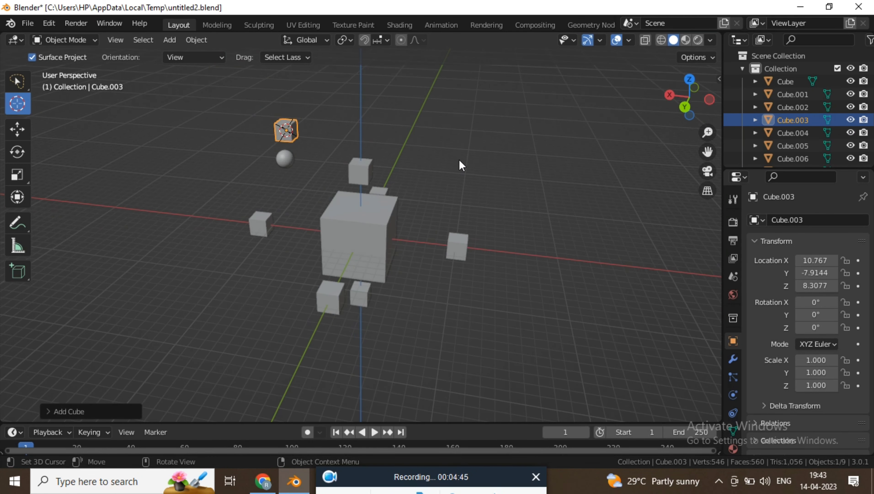
left_click_drag(458, 286, 289, 262)
left_click_drag(16, 87, 46, 84)
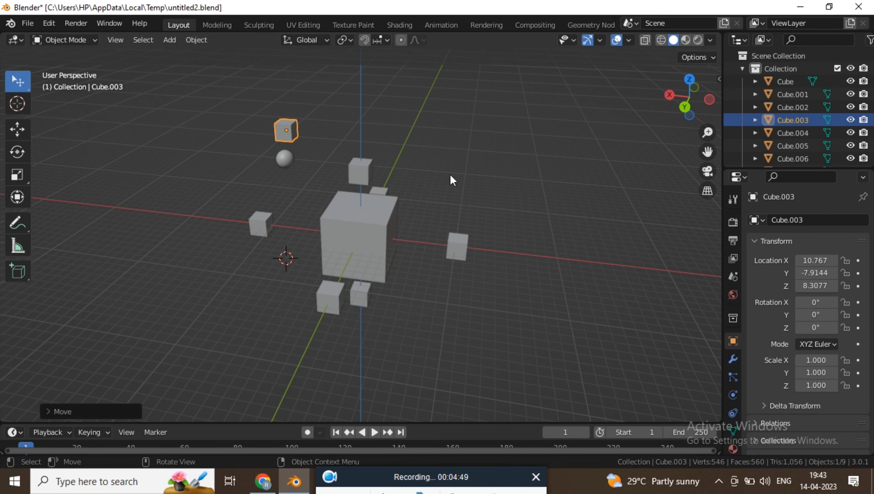
left_click(471, 247)
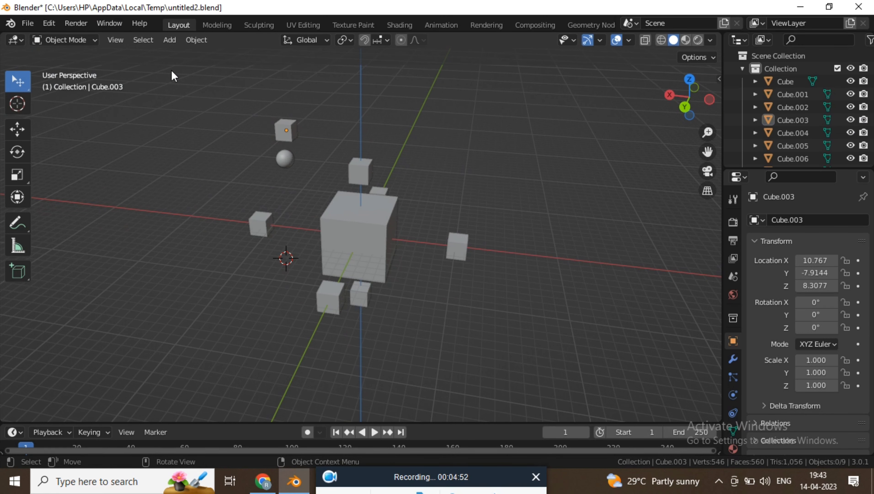
- Box-select all nine objects and delete them, leaving a bare grid
left_click(15, 83)
left_click_drag(551, 107, 209, 352)
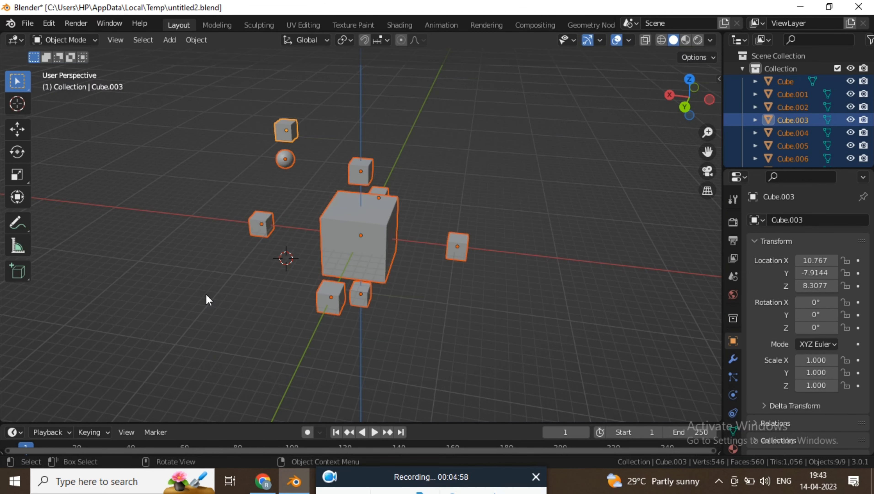
key("Delete")
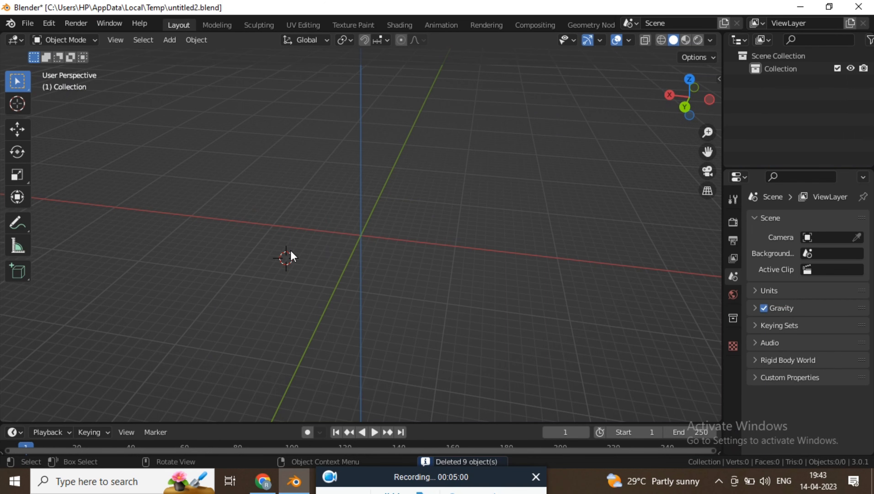
left_click(15, 106)
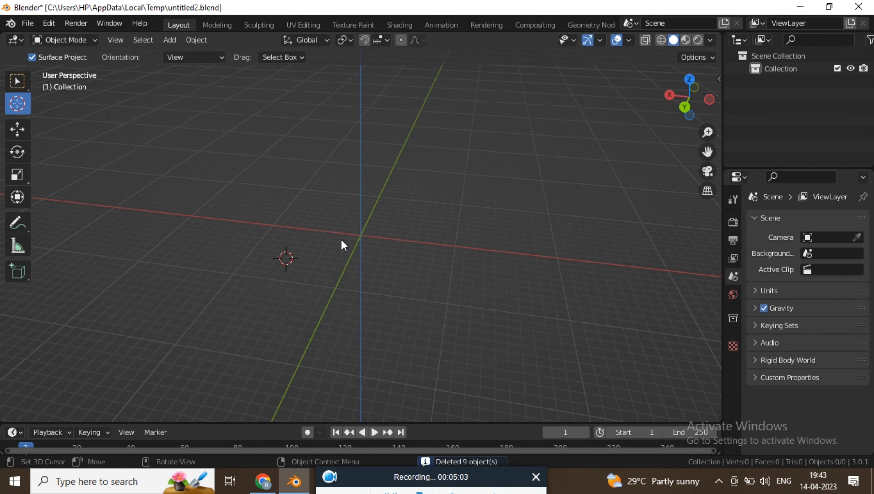
mouse_move(353, 232)
middle_mouse_down()
mouse_move(406, 252)
mouse_move(381, 247)
middle_mouse_up()
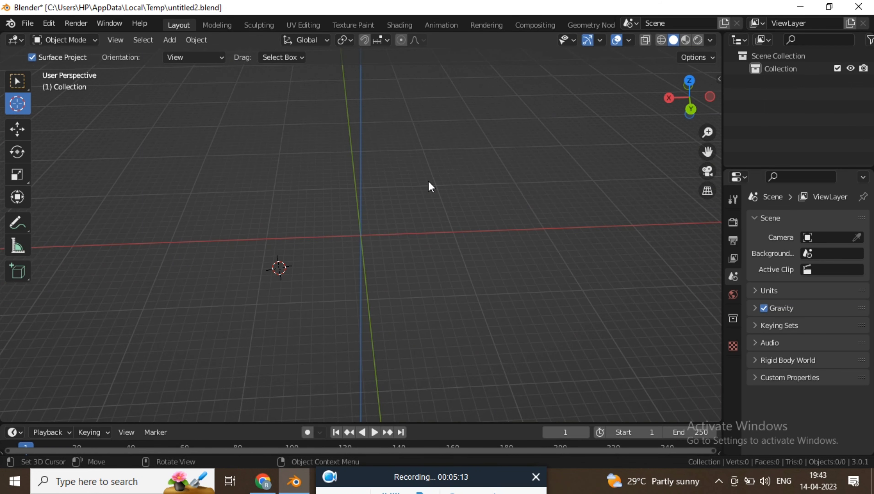
- Reposition the 3D cursor off the origin by clicking in front and right views
key("KP_1")
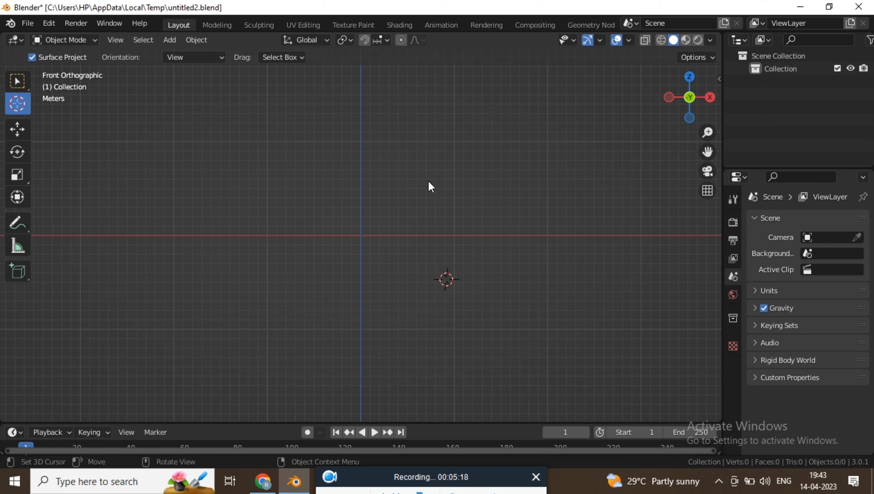
left_click(455, 235)
key("KP_3")
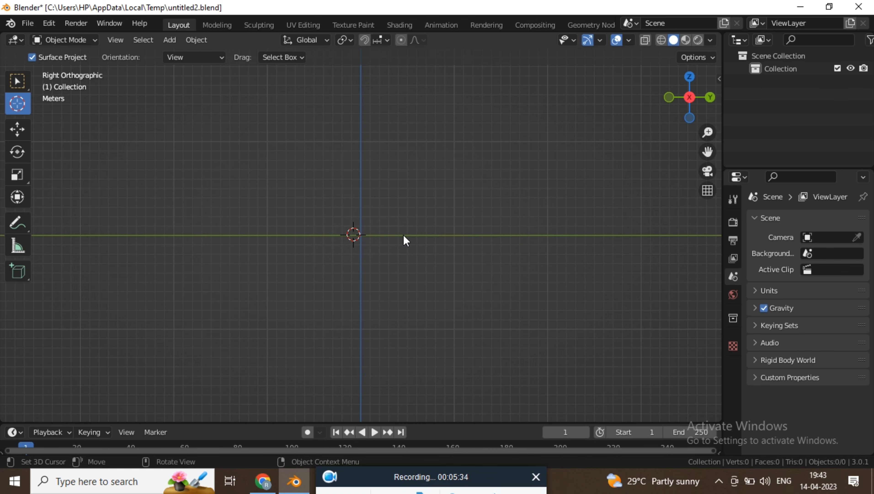
left_click(411, 234)
key("KP_7")
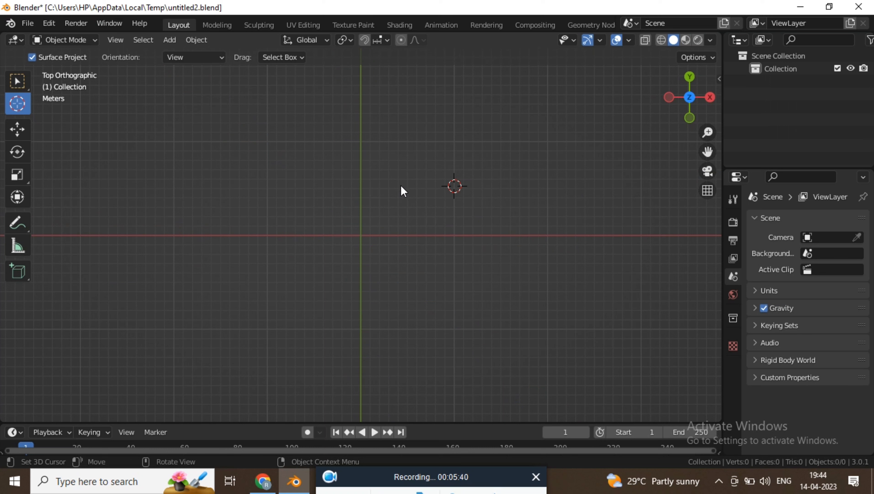
- Place the 3D cursor on the Y axis from top view
left_click(361, 190)
mouse_move(385, 195)
middle_mouse_down()
mouse_move(357, 206)
mouse_move(282, 184)
mouse_move(210, 214)
mouse_move(121, 219)
mouse_move(232, 79)
mouse_move(289, 74)
mouse_move(175, 104)
middle_mouse_up()
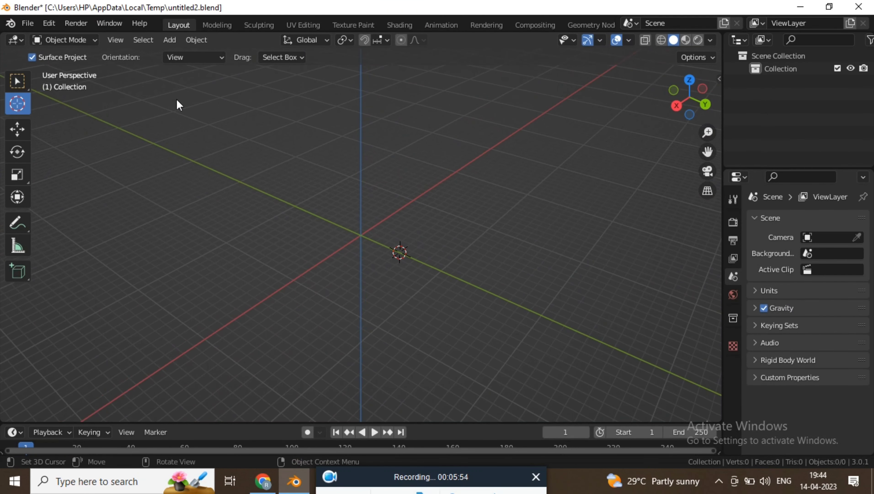
key("KP_7")
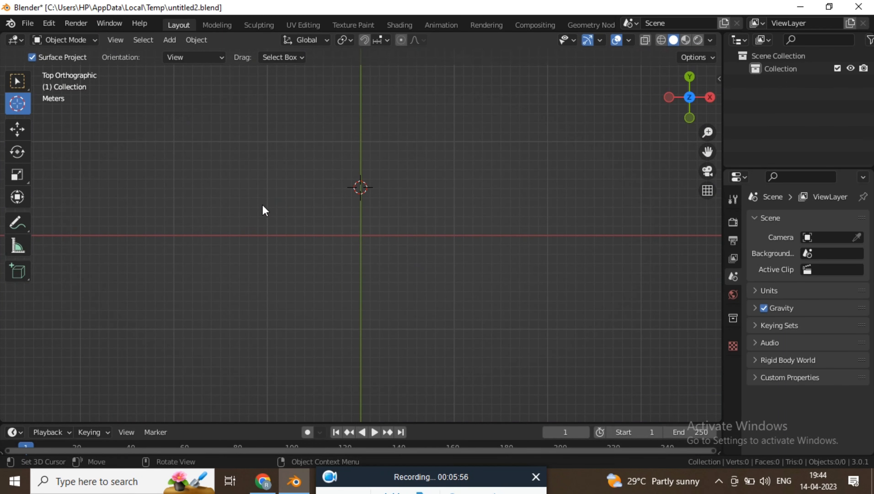
left_click(267, 235)
mouse_move(384, 215)
middle_mouse_down()
mouse_move(402, 92)
mouse_move(318, 97)
middle_mouse_up()
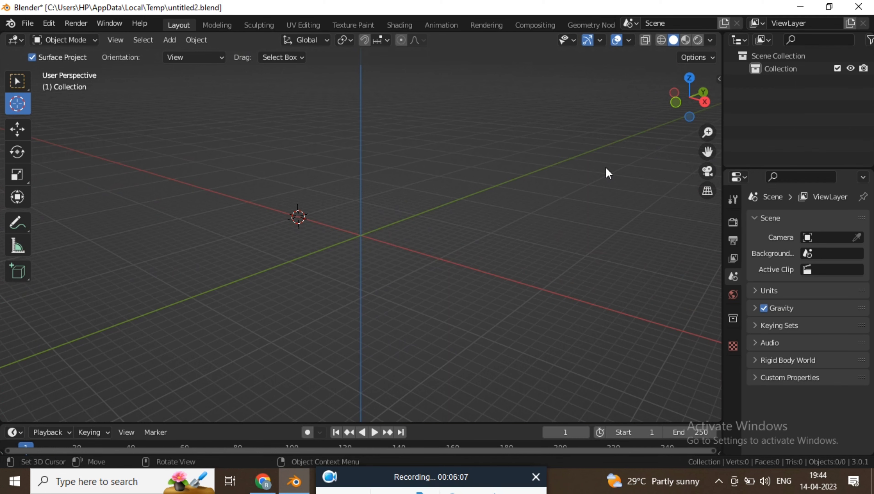
- Raise the 3D cursor straight above the world origin from front view
key("KP_1")
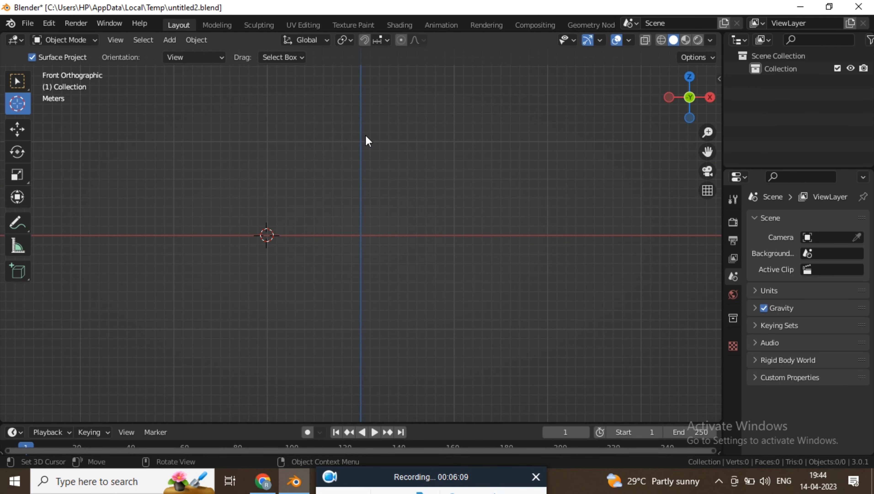
left_click(362, 120)
mouse_move(399, 156)
middle_mouse_down()
mouse_move(359, 187)
mouse_move(164, 171)
middle_mouse_up()
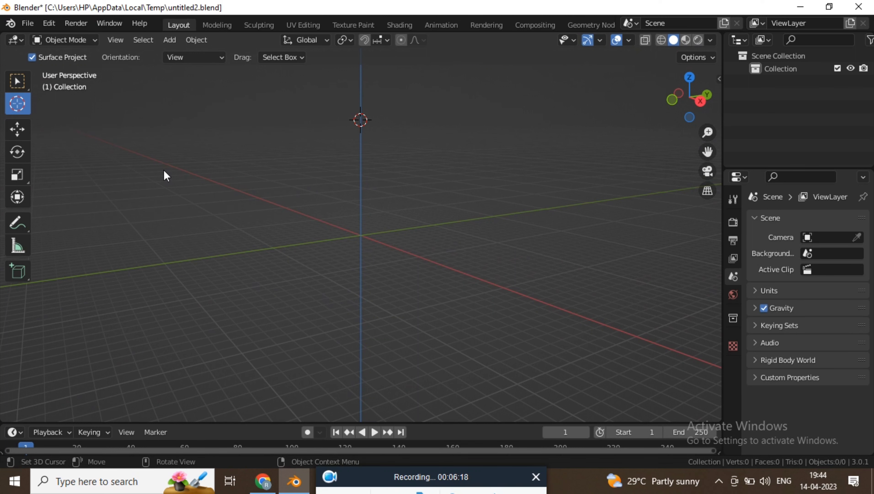
key("shift+a")
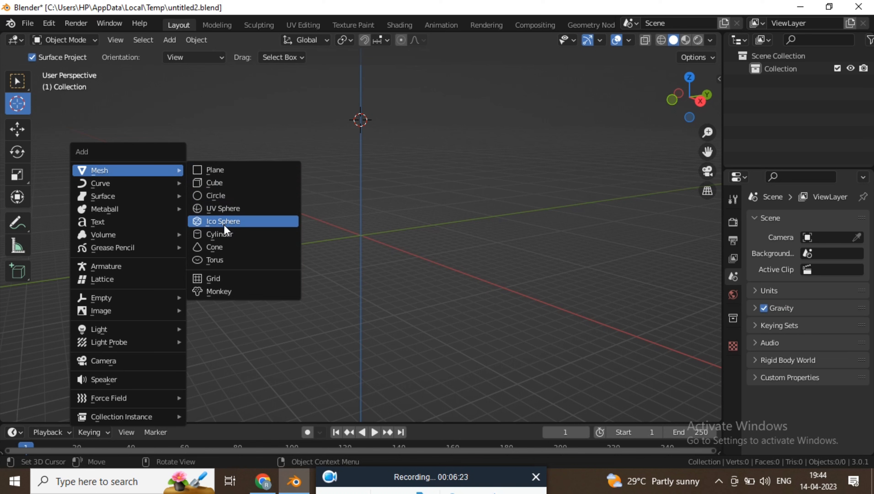
- Add a cylinder at the 3D cursor, 12 m above the origin, and begin scaling it
left_click(227, 234)
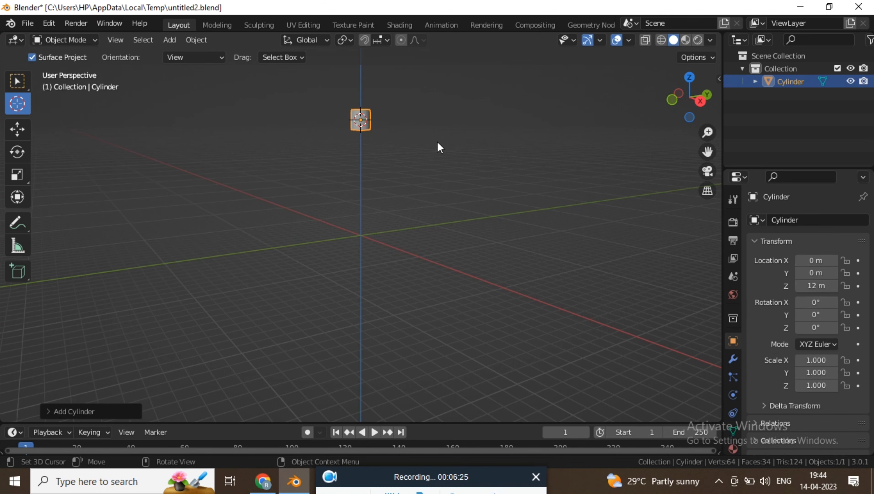
mouse_move(402, 101)
middle_mouse_down()
mouse_move(301, 125)
mouse_move(383, 123)
middle_mouse_up()
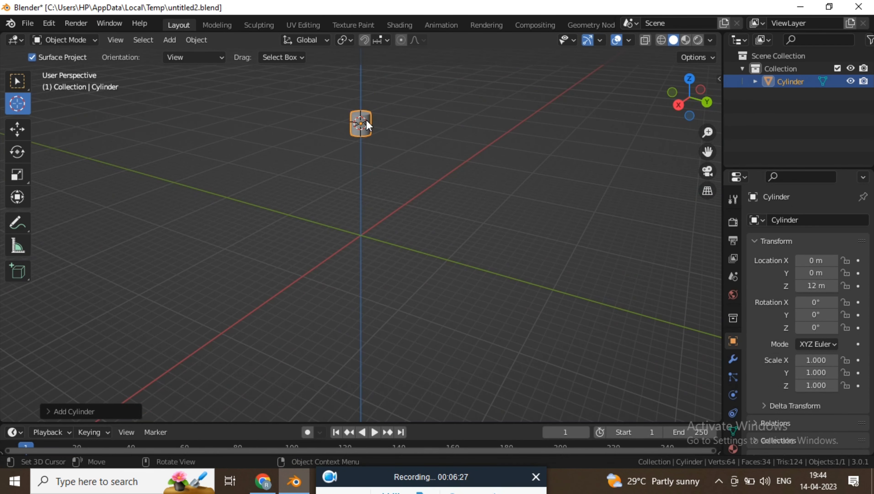
key("s")
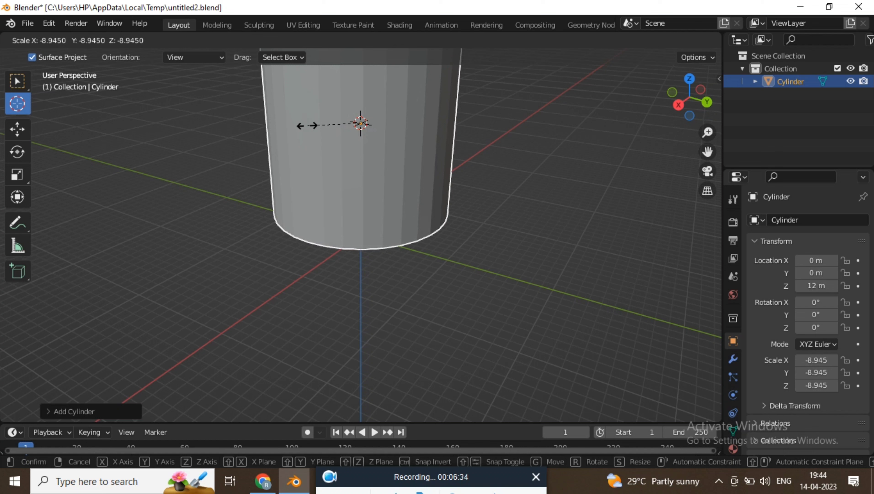
- Rescale the cylinder several times, settling on a uniform scale of -5.243
left_click(332, 124)
scroll(374, 133, "up", 2)
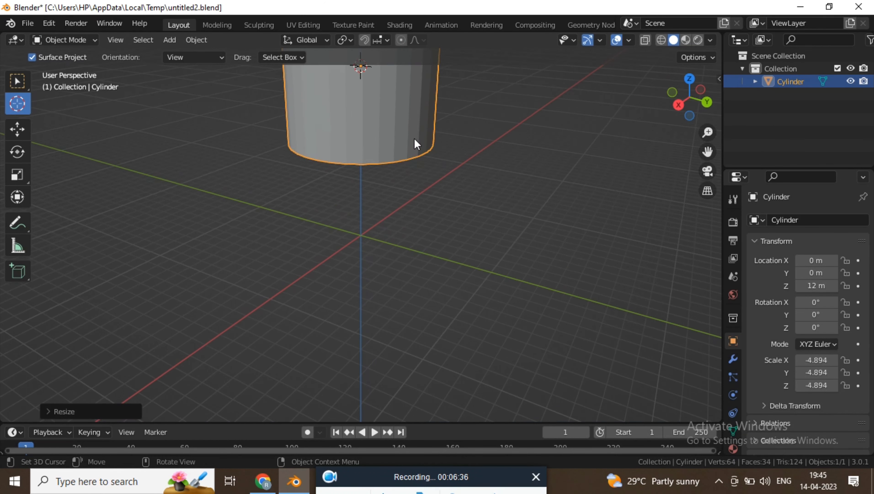
scroll(411, 149, "down", 3)
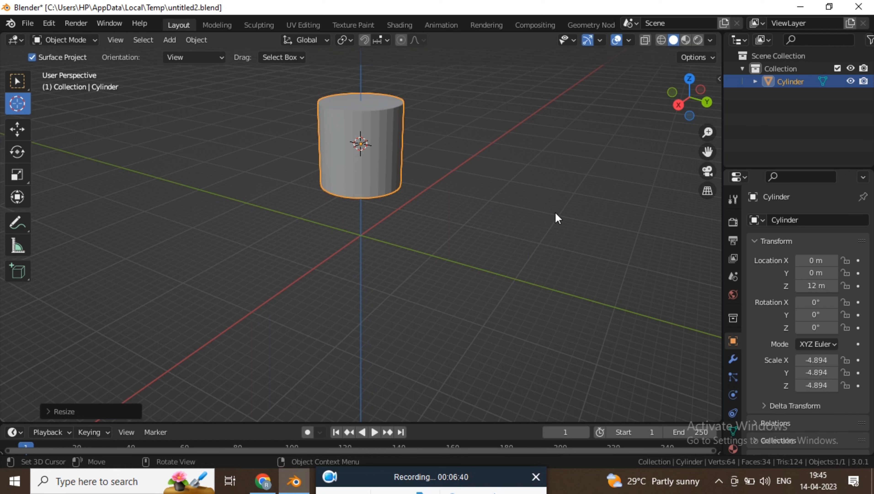
key("s")
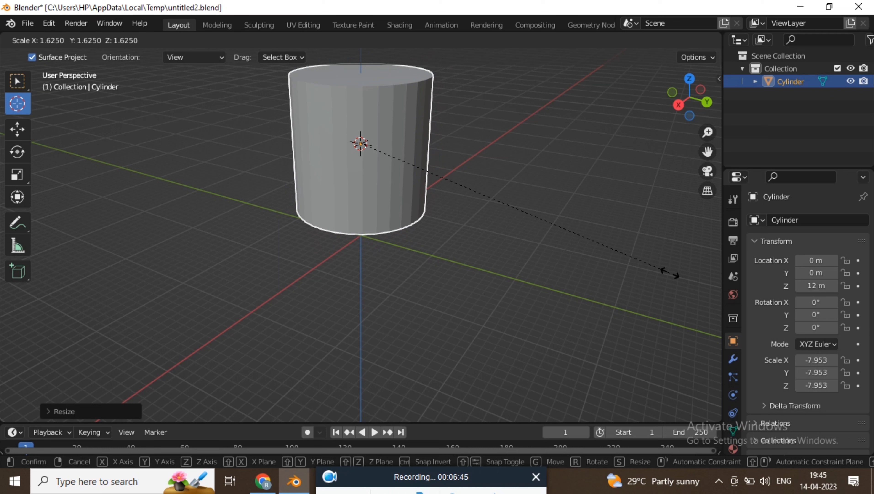
left_click(567, 270)
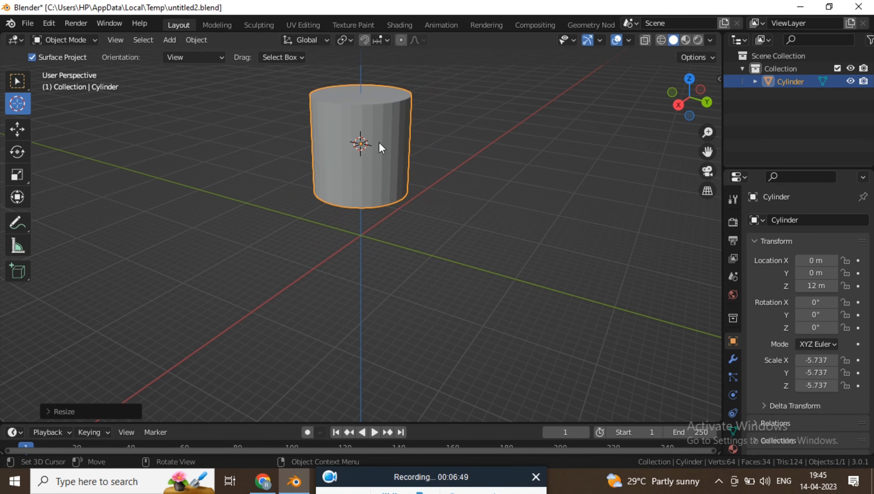
key("s")
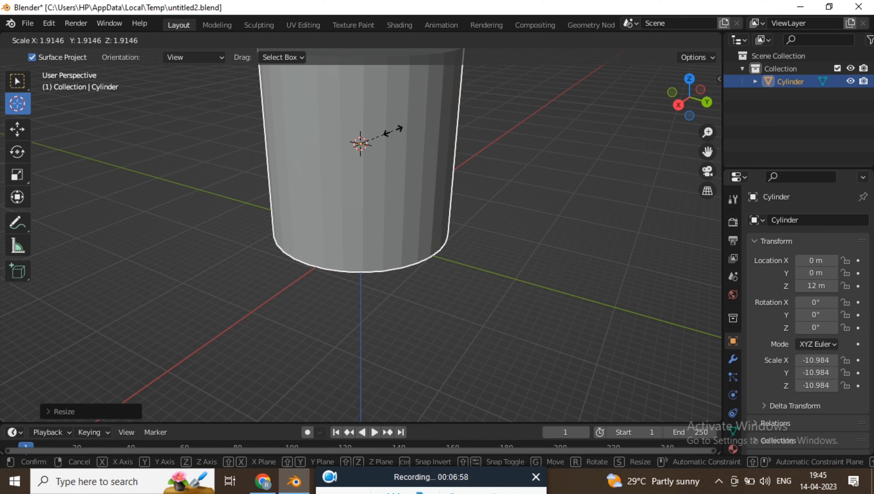
left_click(375, 128)
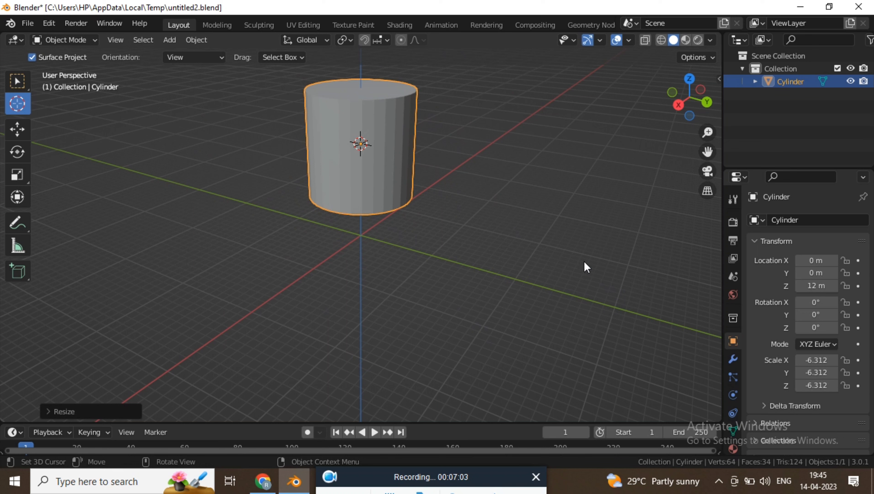
key("s")
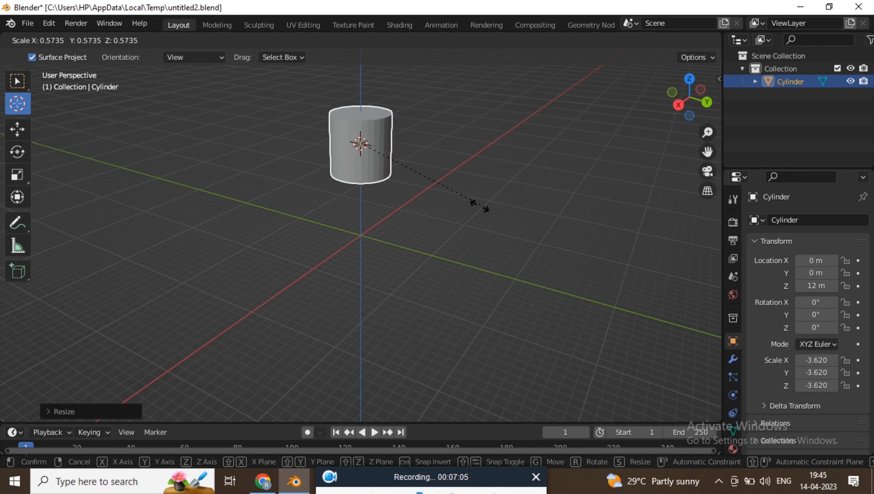
left_click(546, 242)
mouse_move(431, 477)
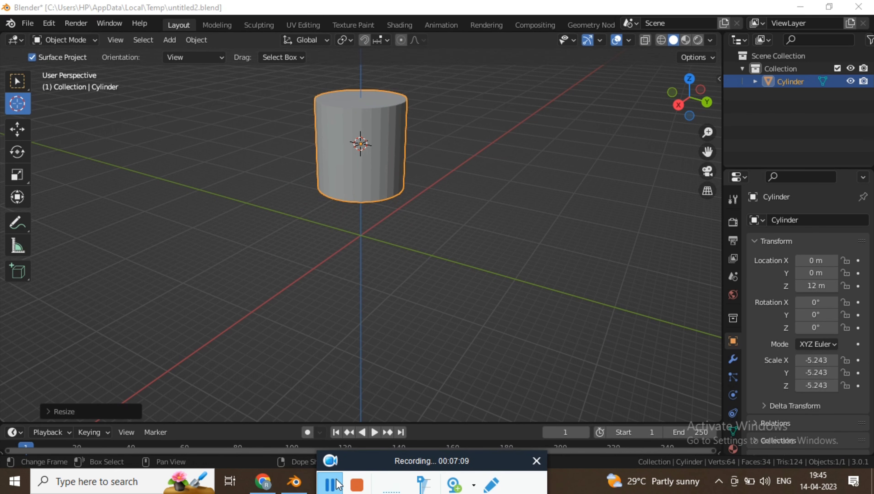
middle_click_drag(392, 346, 397, 145)
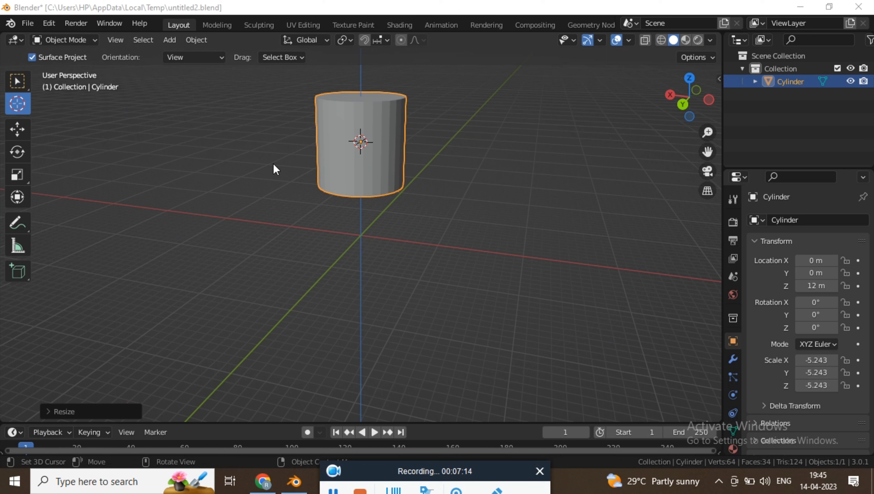
- Try placing the 3D cursor at several spots, then return it to the world origin beneath the cylinder
left_click(247, 130)
left_click(210, 187)
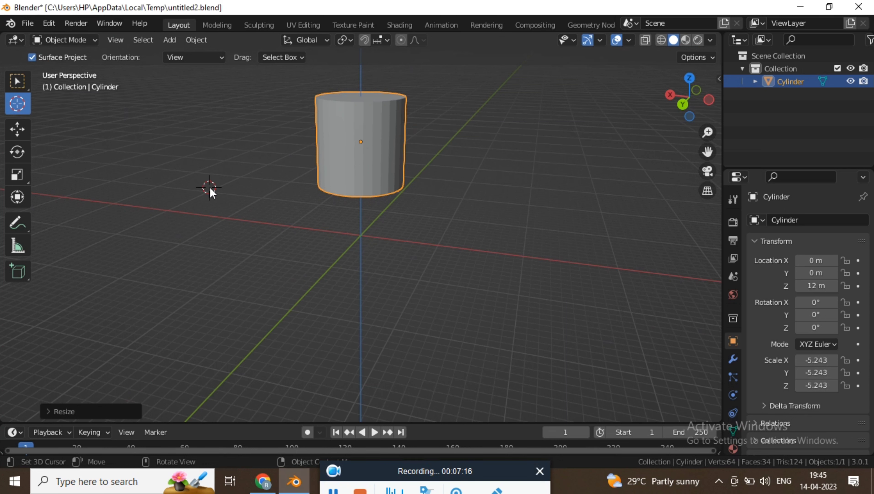
left_click(232, 125)
left_click(578, 118)
left_click(160, 128)
left_click(361, 233)
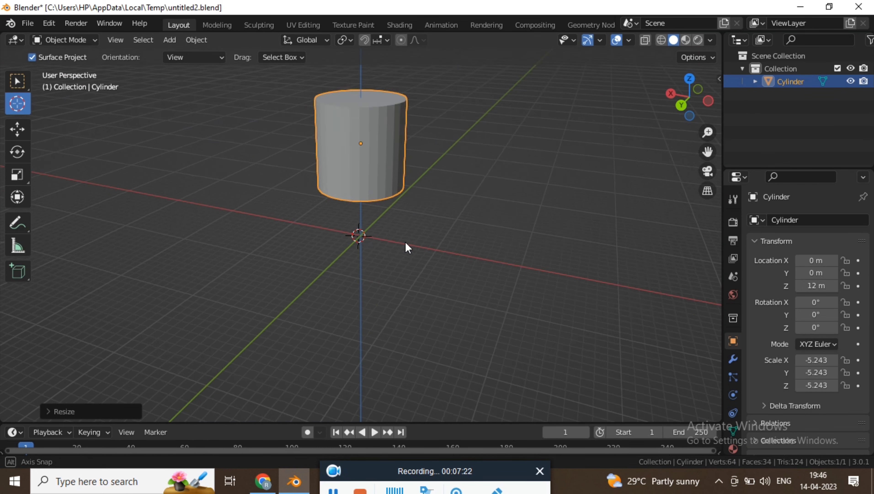
middle_click_drag(363, 238, 271, 266)
mouse_move(428, 233)
middle_mouse_down()
mouse_move(239, 236)
mouse_move(345, 231)
middle_mouse_up()
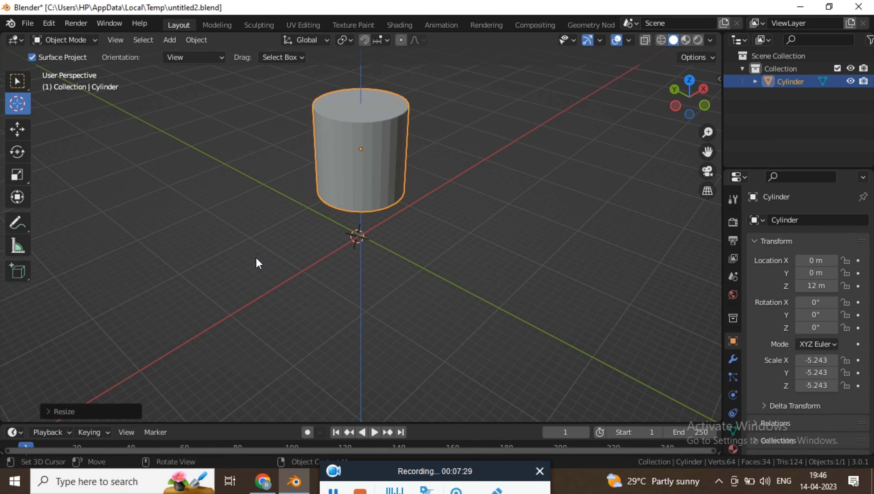
key("shift+s")
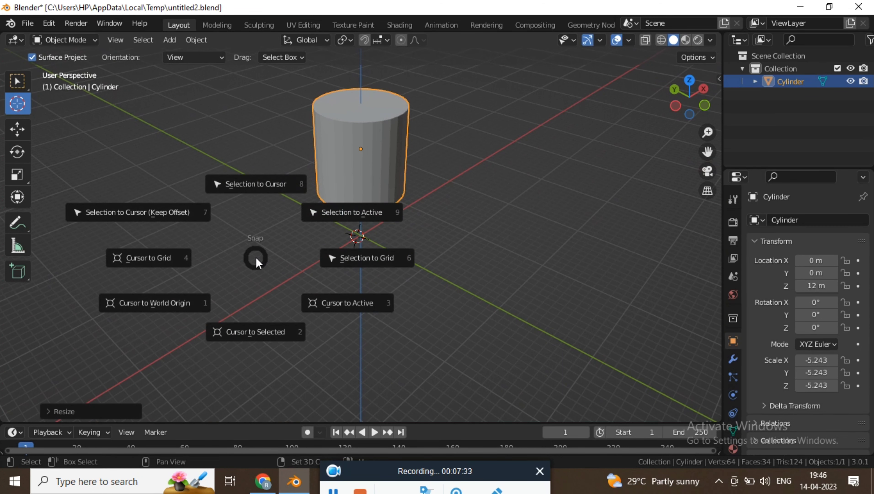
key("Escape")
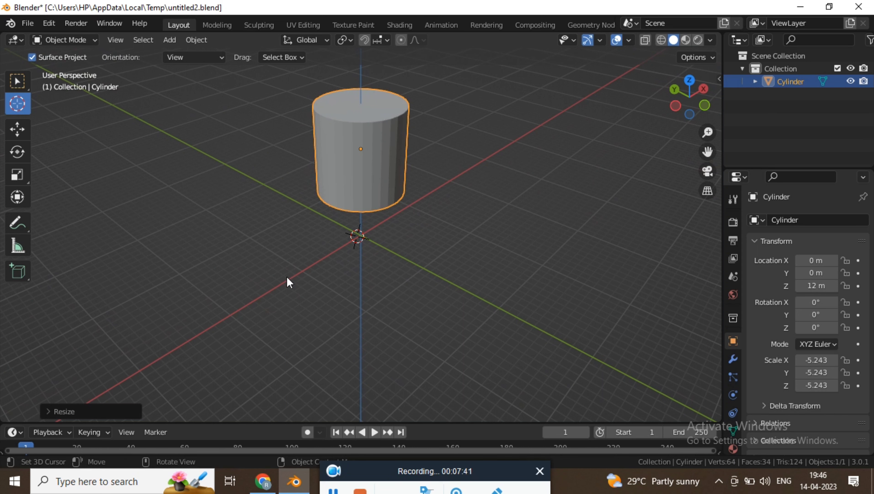
key("shift+s")
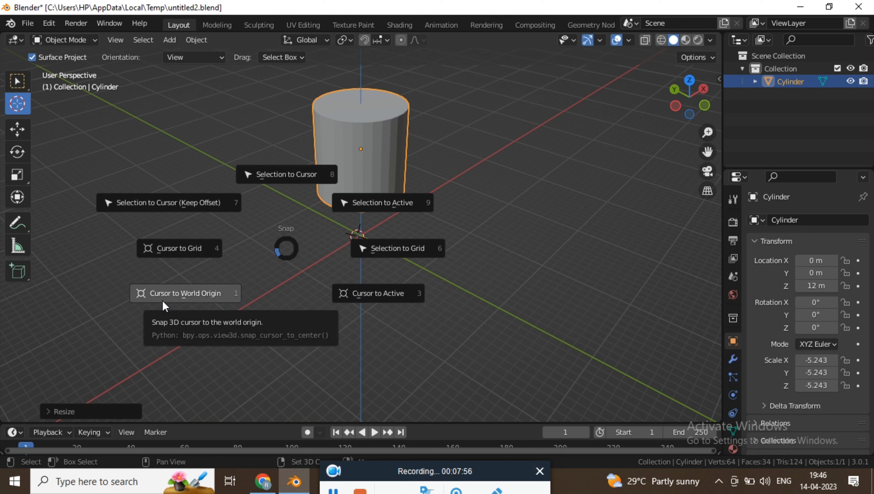
left_click(160, 303)
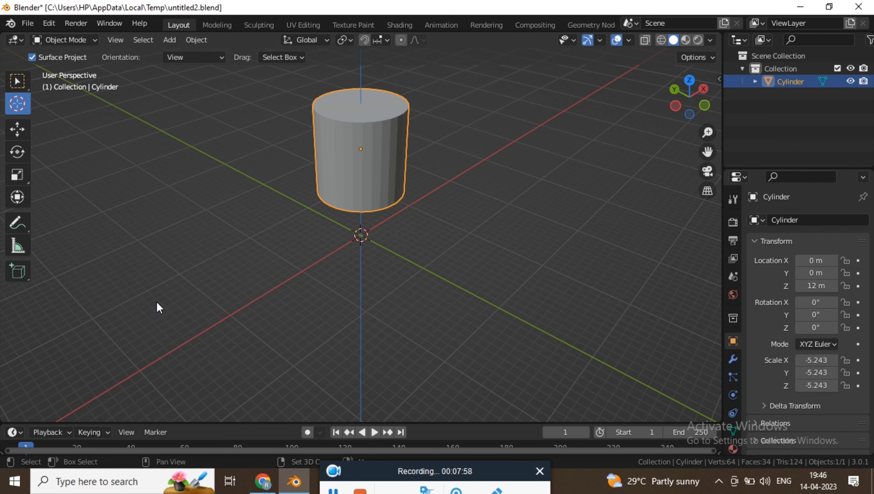
key("shift+s")
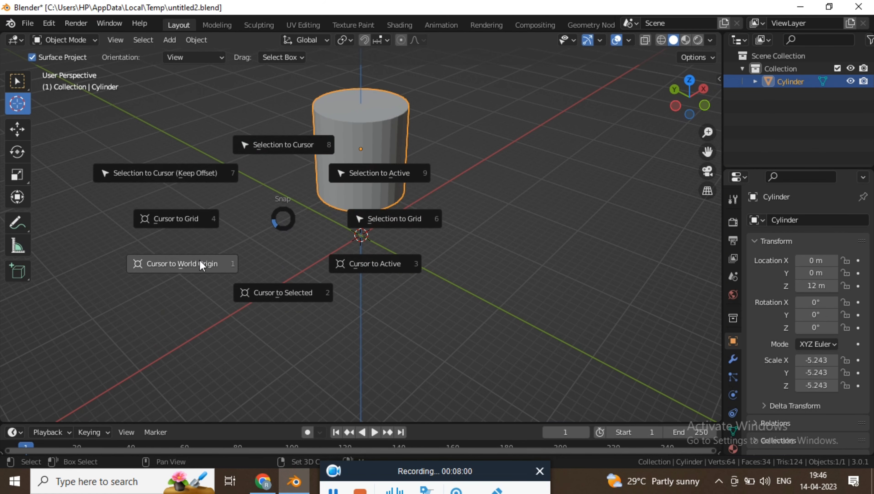
left_click(200, 261)
mouse_move(213, 267)
middle_mouse_down()
mouse_move(252, 239)
mouse_move(290, 261)
middle_mouse_up()
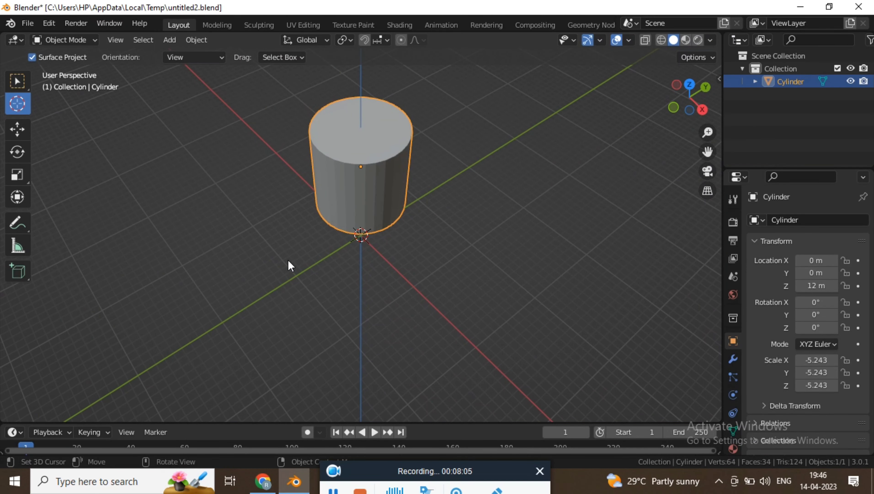
key("shift+s")
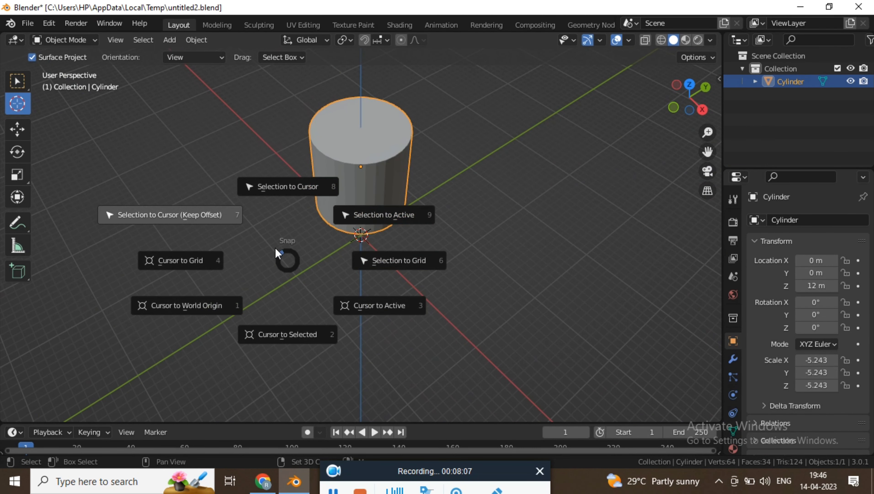
left_click(215, 264)
mouse_move(345, 254)
middle_mouse_down()
mouse_move(236, 226)
mouse_move(232, 199)
mouse_move(254, 228)
middle_mouse_up()
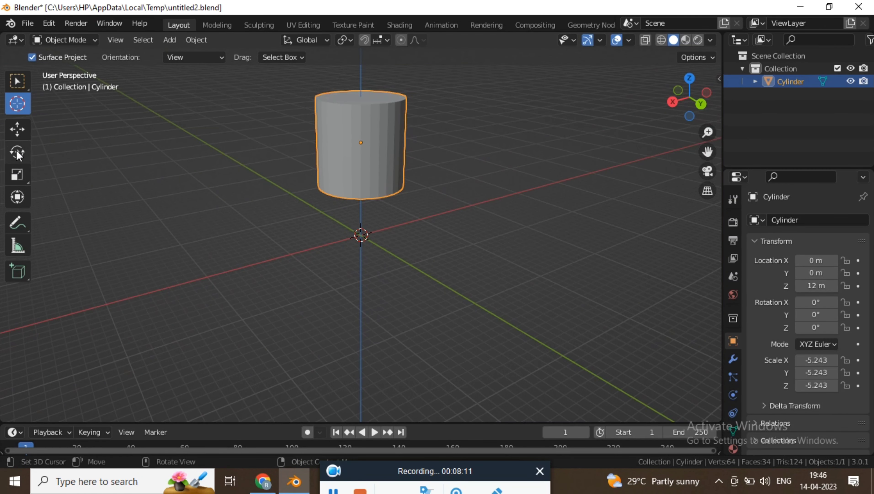
left_click(437, 147)
key("shift+s")
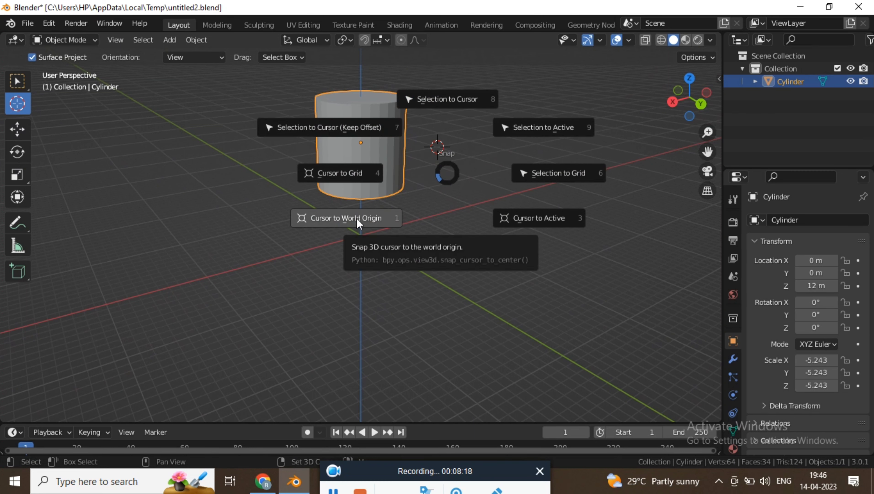
left_click(338, 225)
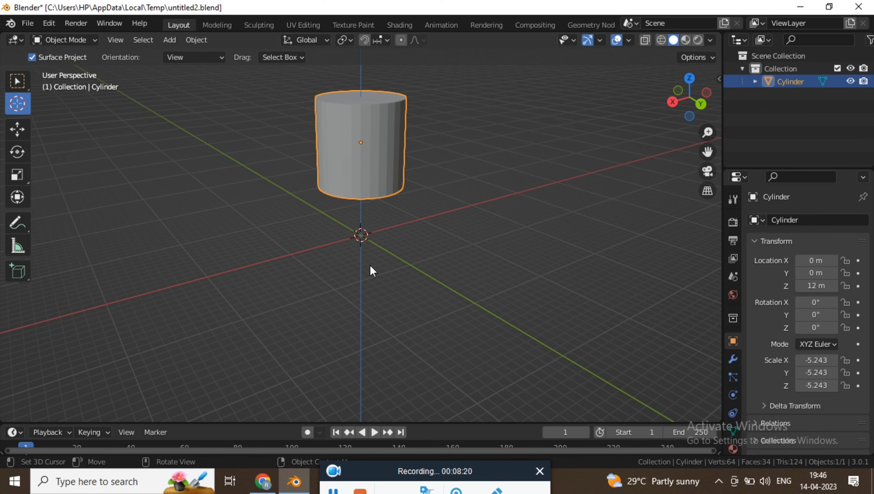
mouse_move(371, 236)
middle_mouse_down()
mouse_move(271, 248)
mouse_move(271, 258)
middle_mouse_up()
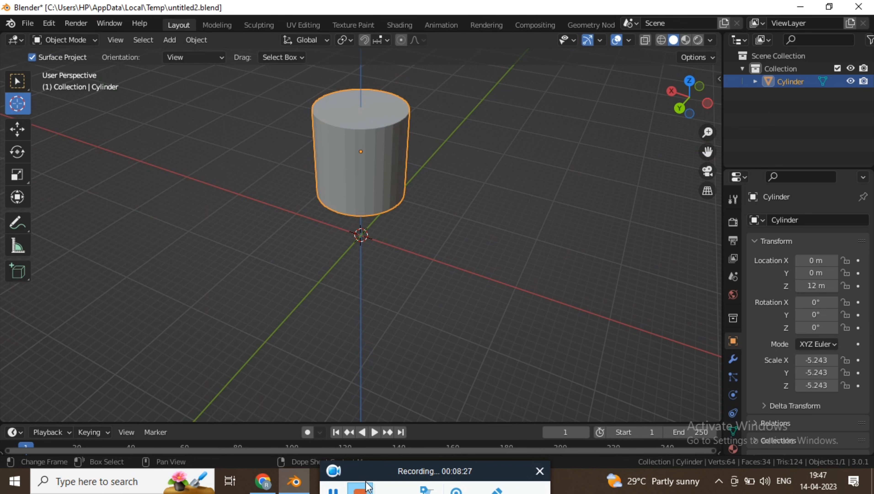
mouse_move(418, 203)
middle_mouse_down()
mouse_move(351, 203)
mouse_move(269, 175)
middle_mouse_up()
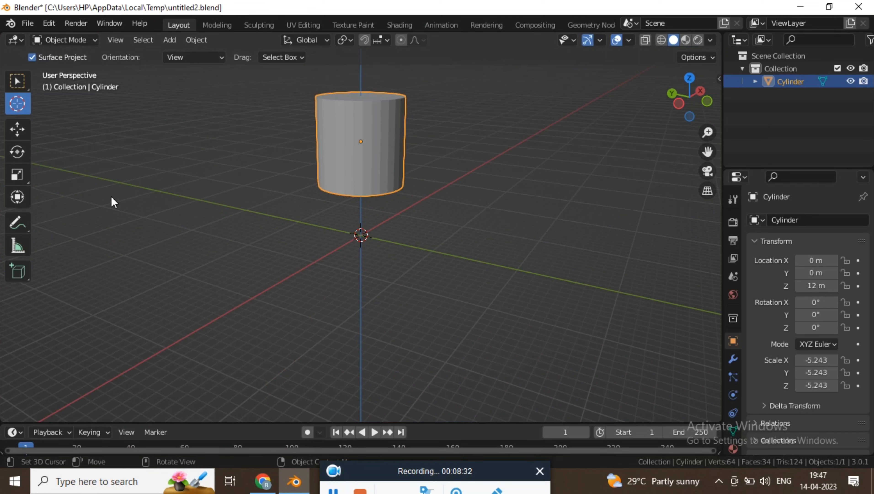
key("shift+a")
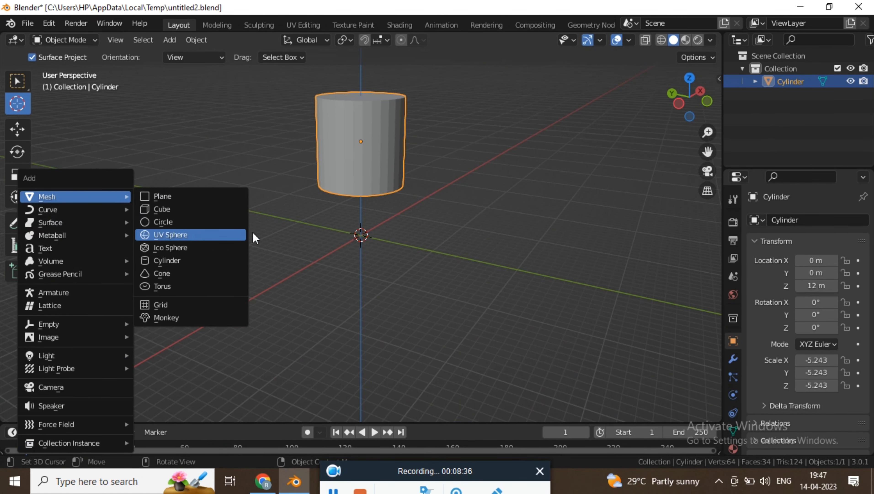
- Place the 3D cursor on the grid left of the cylinder, then box-select across the scene
mouse_move(465, 130)
middle_mouse_down()
mouse_move(401, 154)
mouse_move(367, 150)
mouse_move(207, 188)
middle_mouse_up()
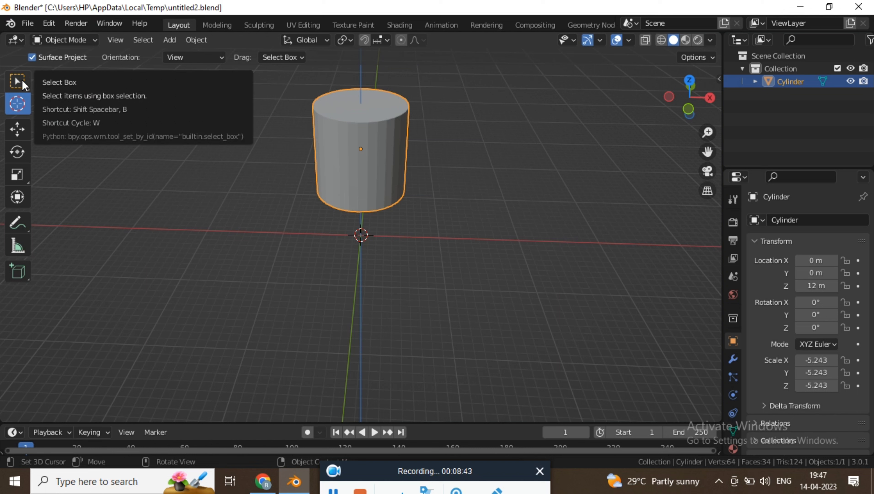
left_click_drag(116, 180, 212, 204)
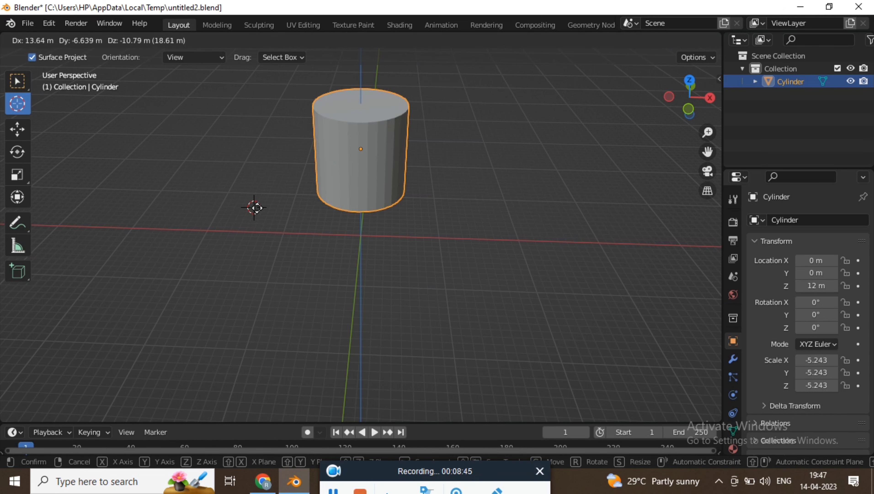
left_click(18, 82)
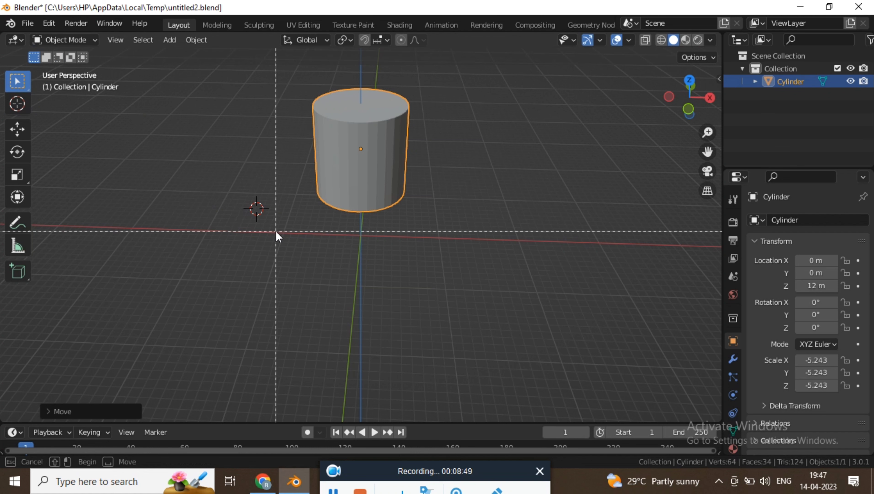
left_click_drag(263, 67, 495, 273)
- Try circle selection with C, cancel it, then toggle tweak and box selection with W
key("c")
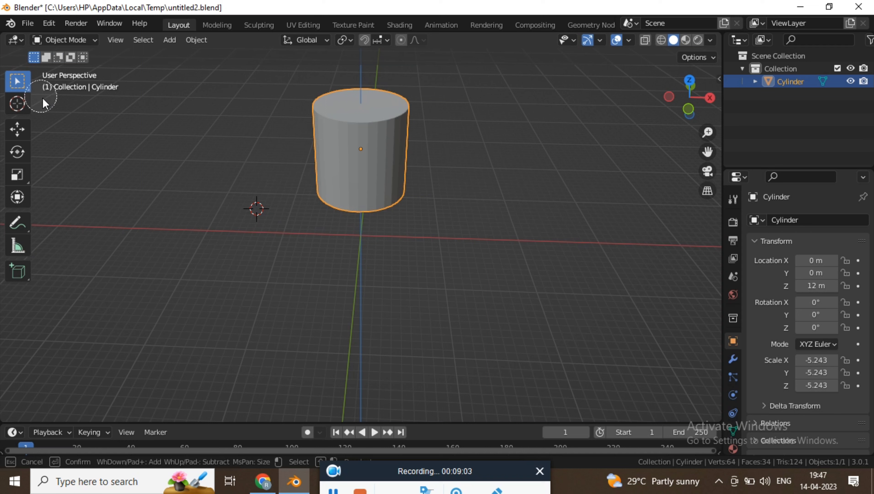
key("Escape")
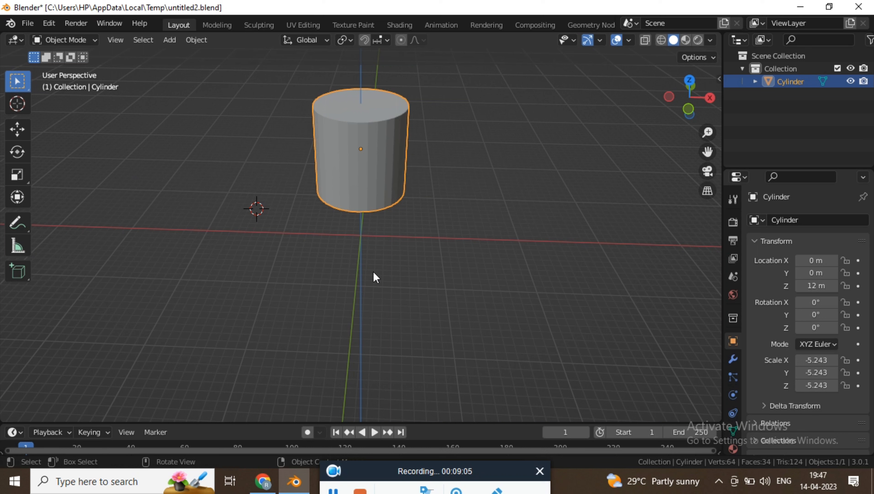
key("w")
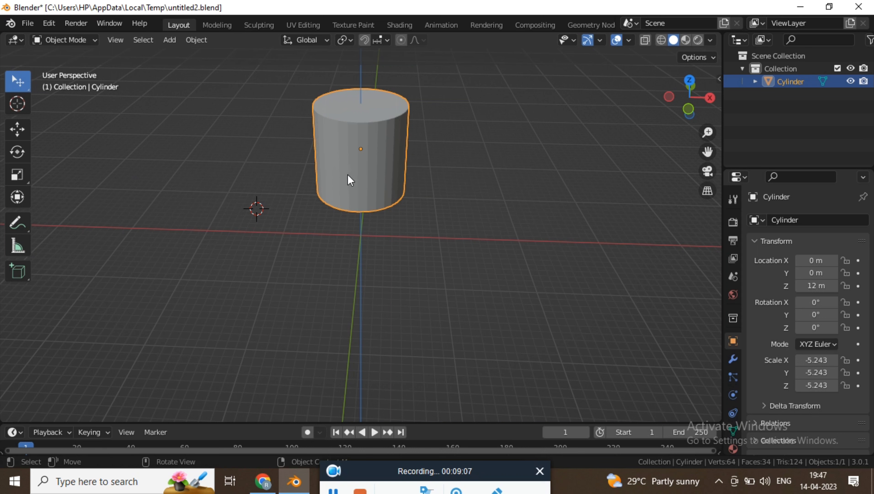
key("w")
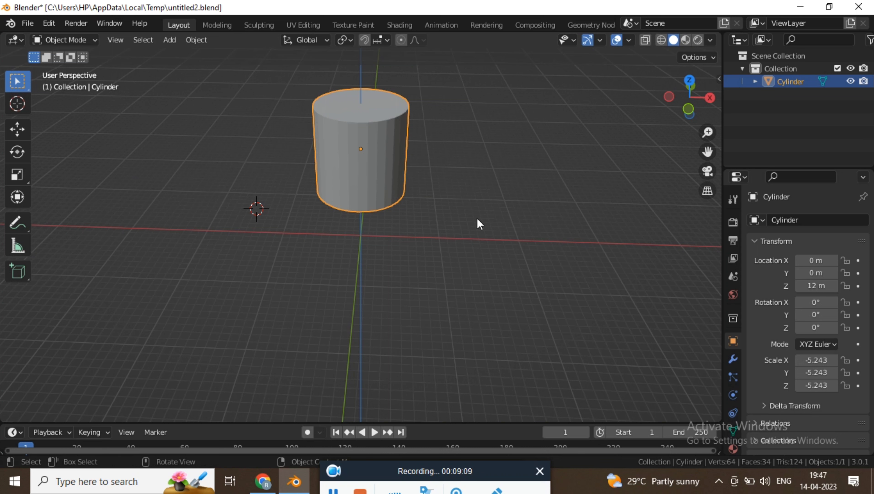